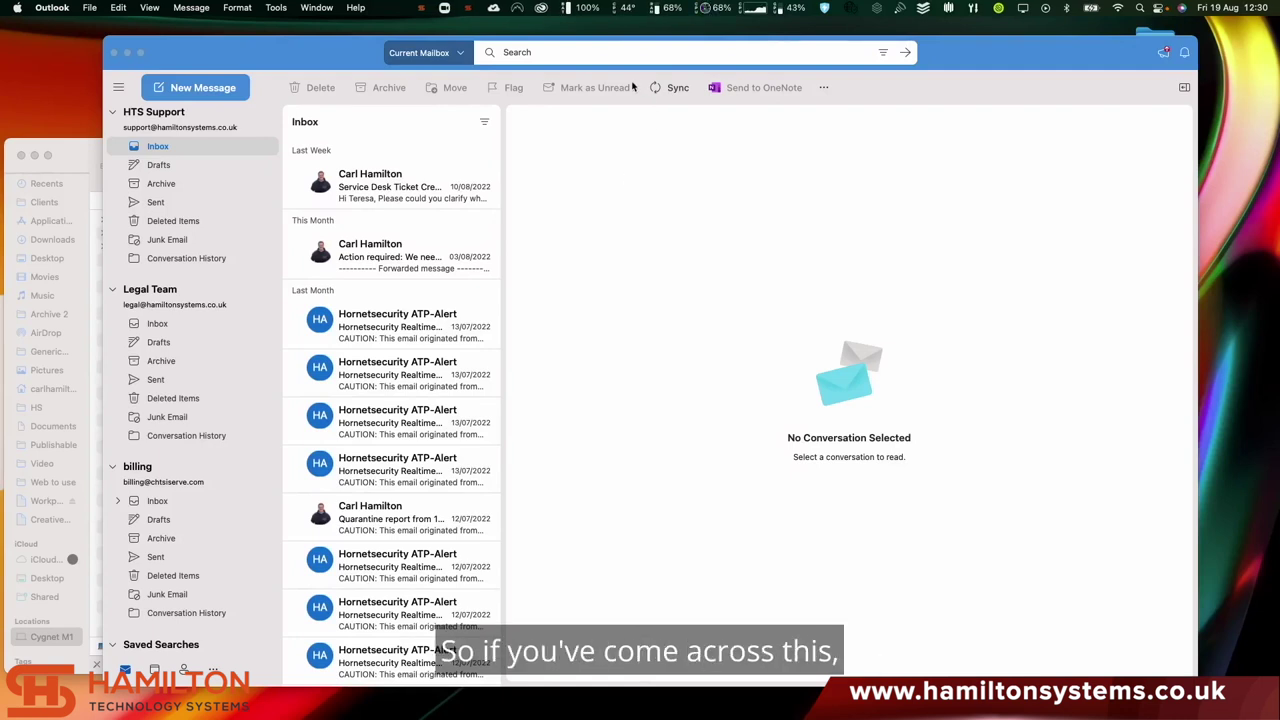
- Search the current mailbox for "help" and quit Outlook
{"action": "left_click", "coordinate": [537, 53]}
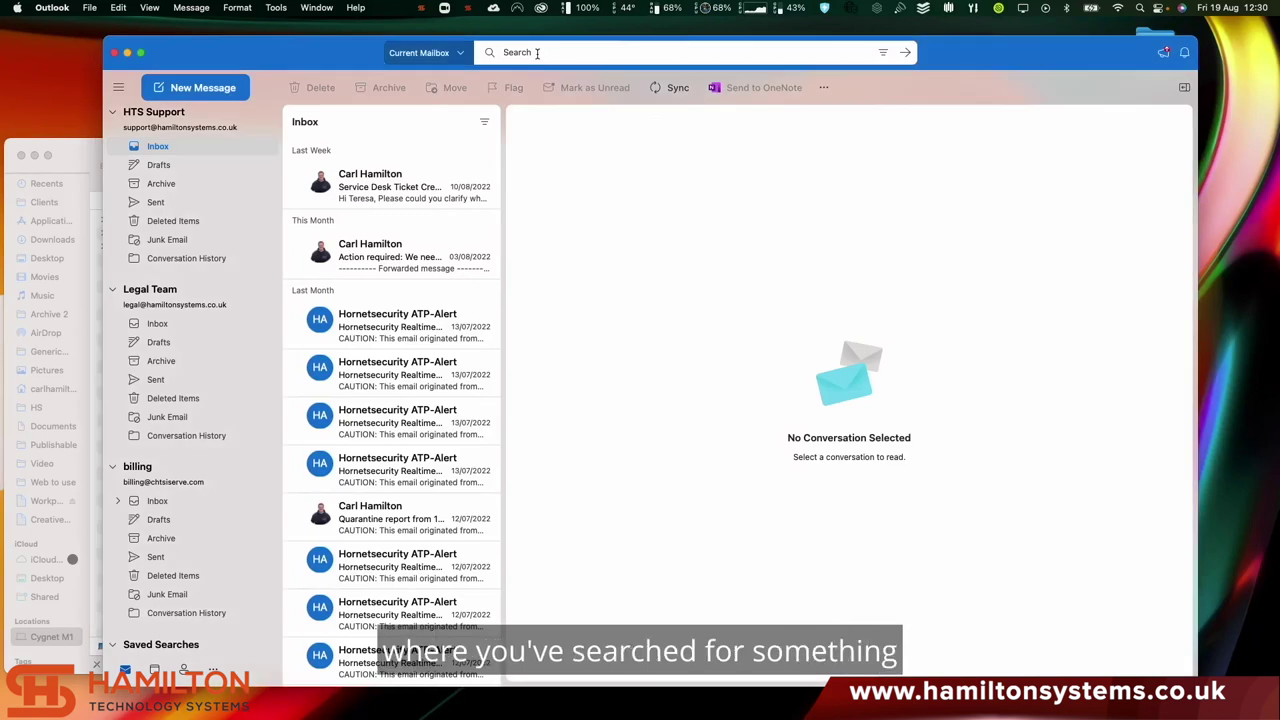
{"action": "type", "text": "help"}
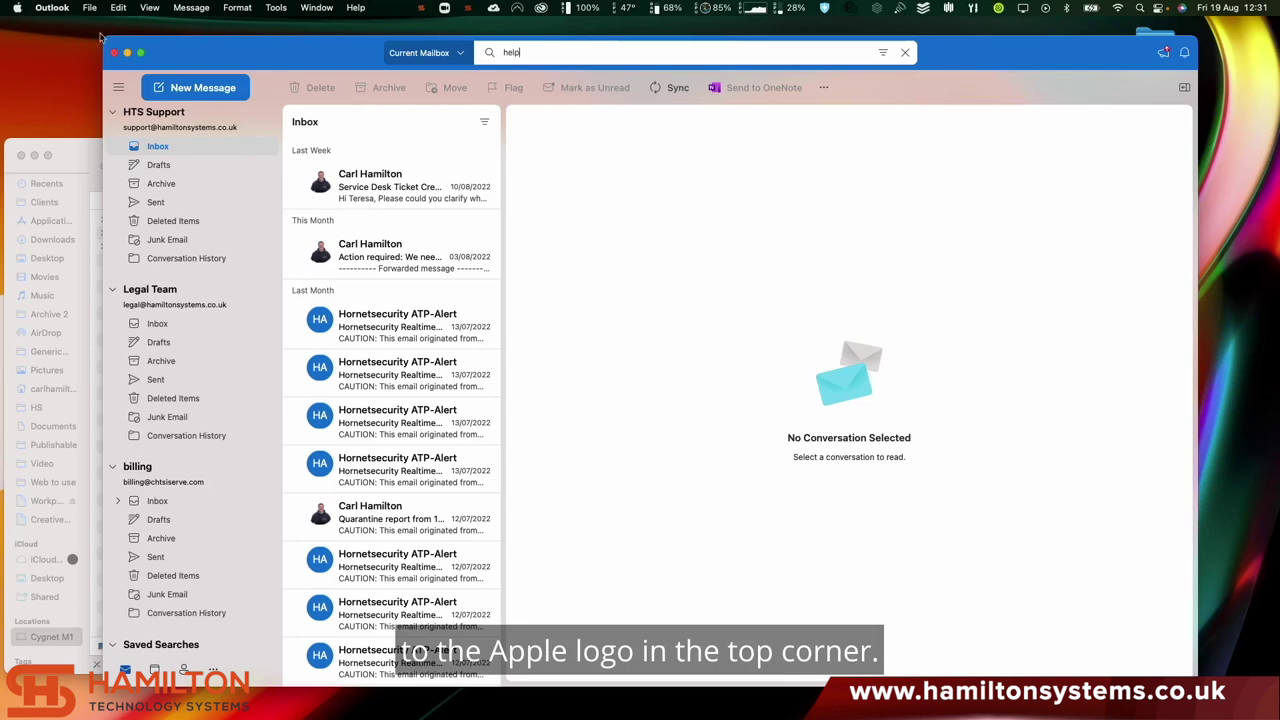
{"action": "left_click", "coordinate": [52, 8]}
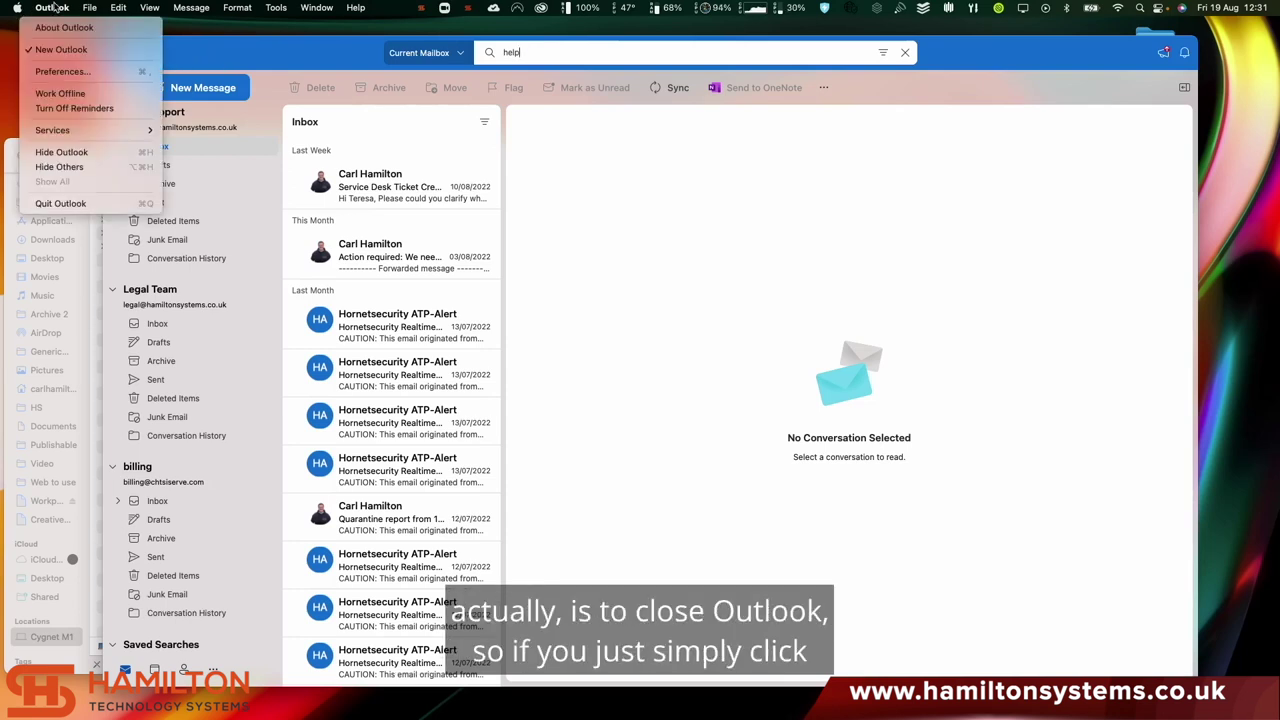
{"action": "left_click", "coordinate": [70, 205]}
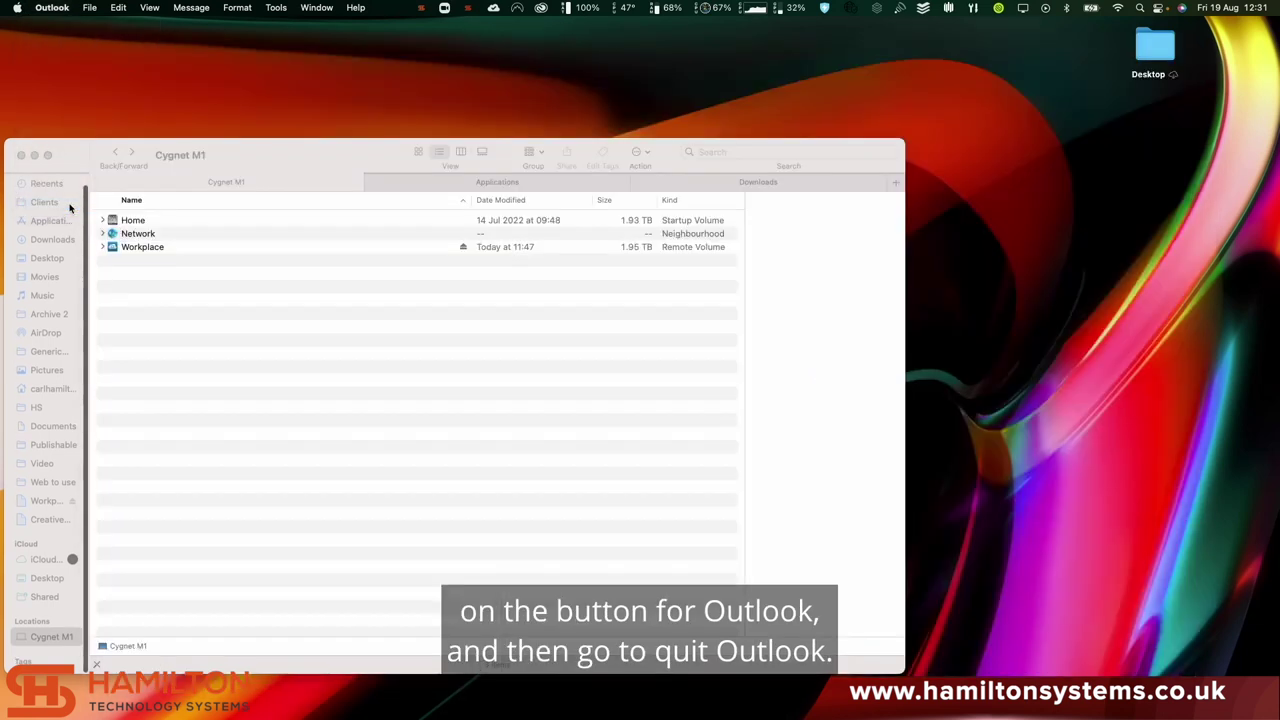
- Switch to System Preferences and open Spotlight's privacy list of excluded locations, moving the Microsoft Outlook verification window out of the way
{"action": "left_click", "coordinate": [17, 7]}
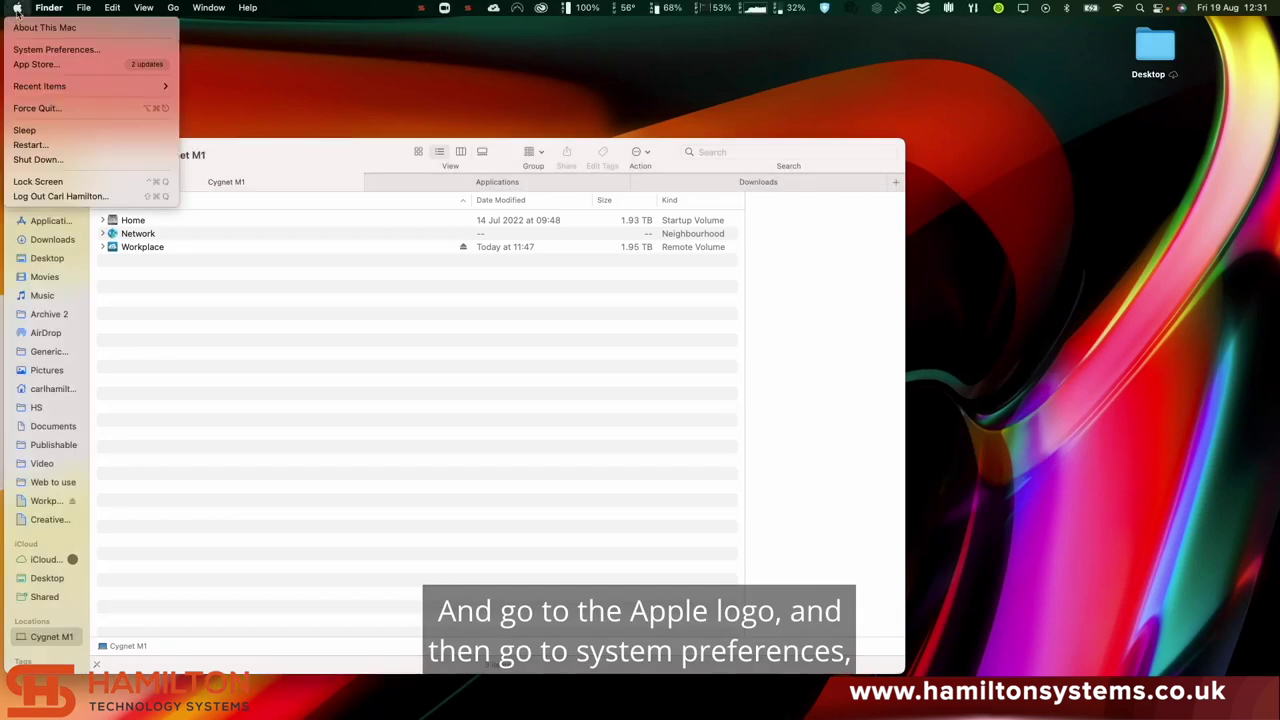
{"action": "left_click", "coordinate": [78, 50]}
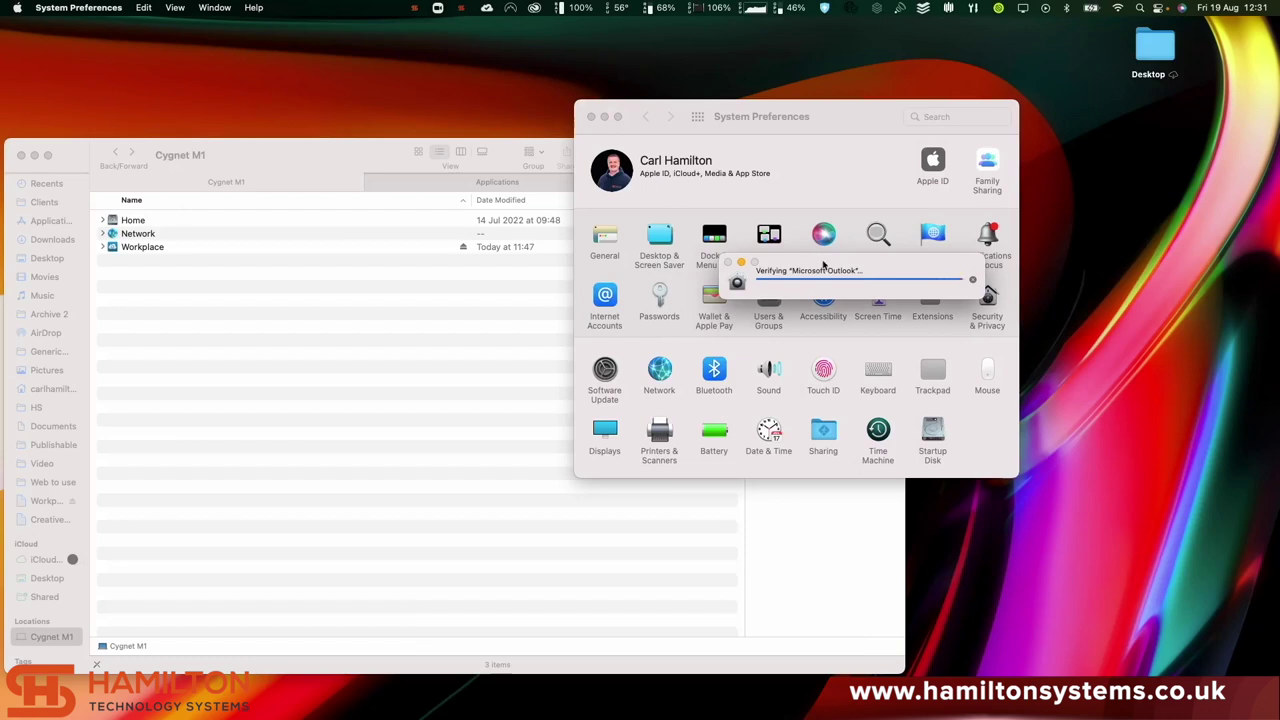
{"action": "left_click_drag", "start_coordinate": [822, 264], "coordinate": [982, 649]}
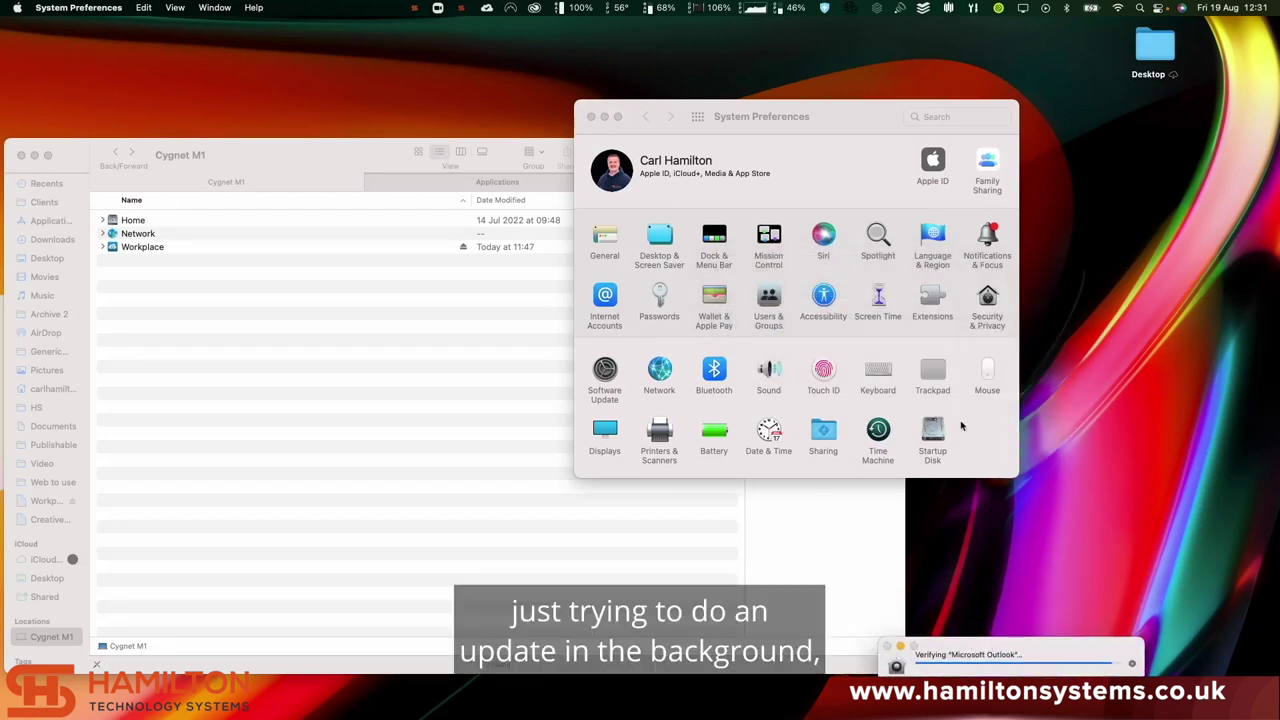
{"action": "left_click", "coordinate": [879, 238]}
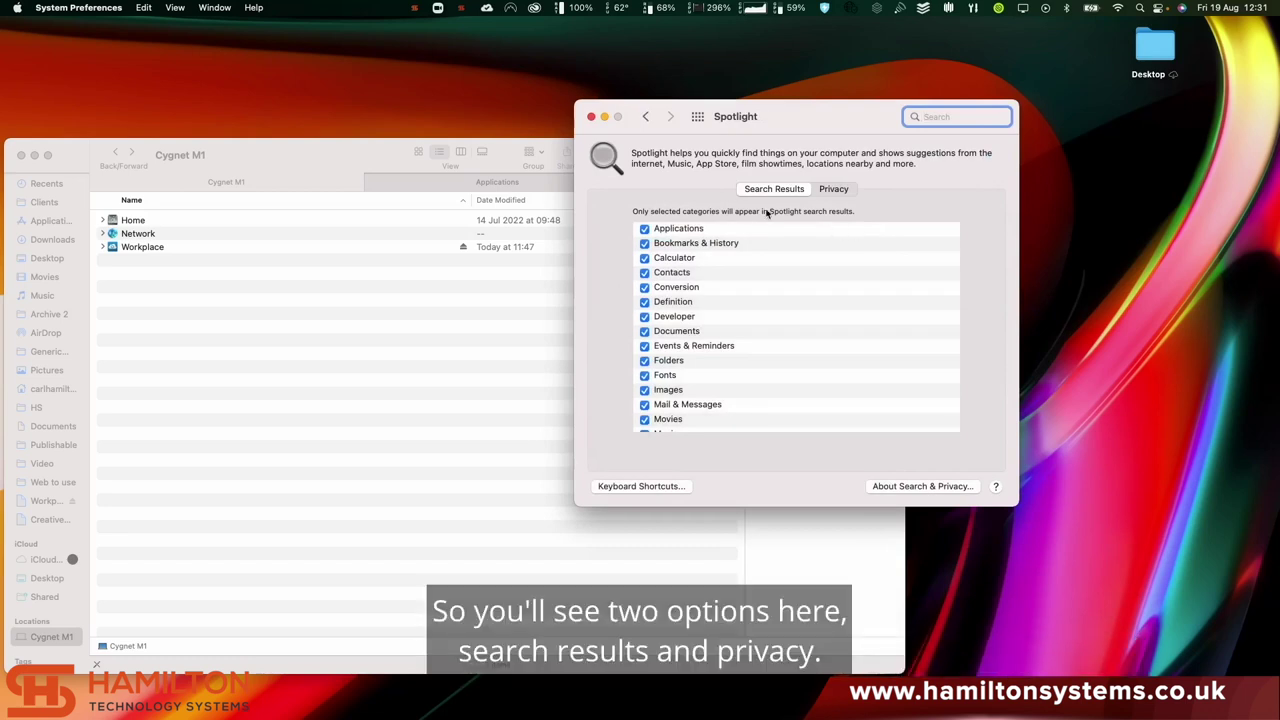
{"action": "left_click", "coordinate": [836, 189]}
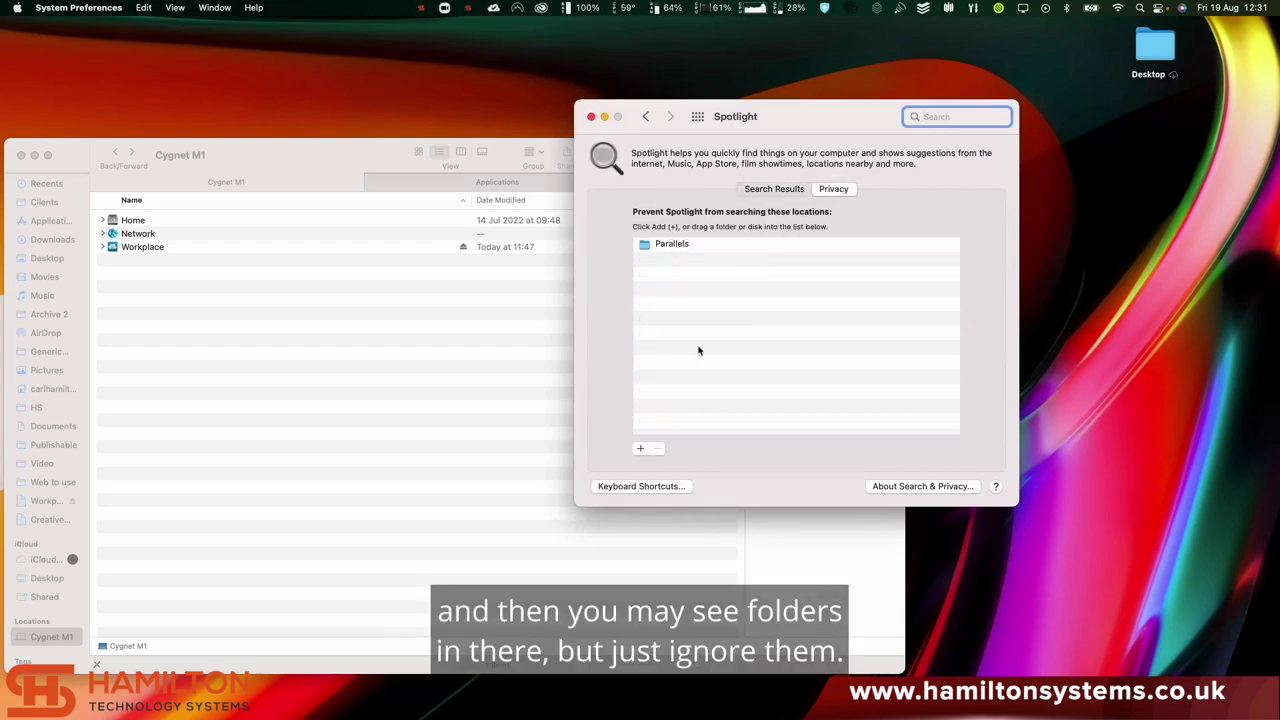
- Begin adding a location to Spotlight's privacy list and go to the folder ~/Library/Group Containers/ in the file chooser
{"action": "left_click", "coordinate": [640, 450]}
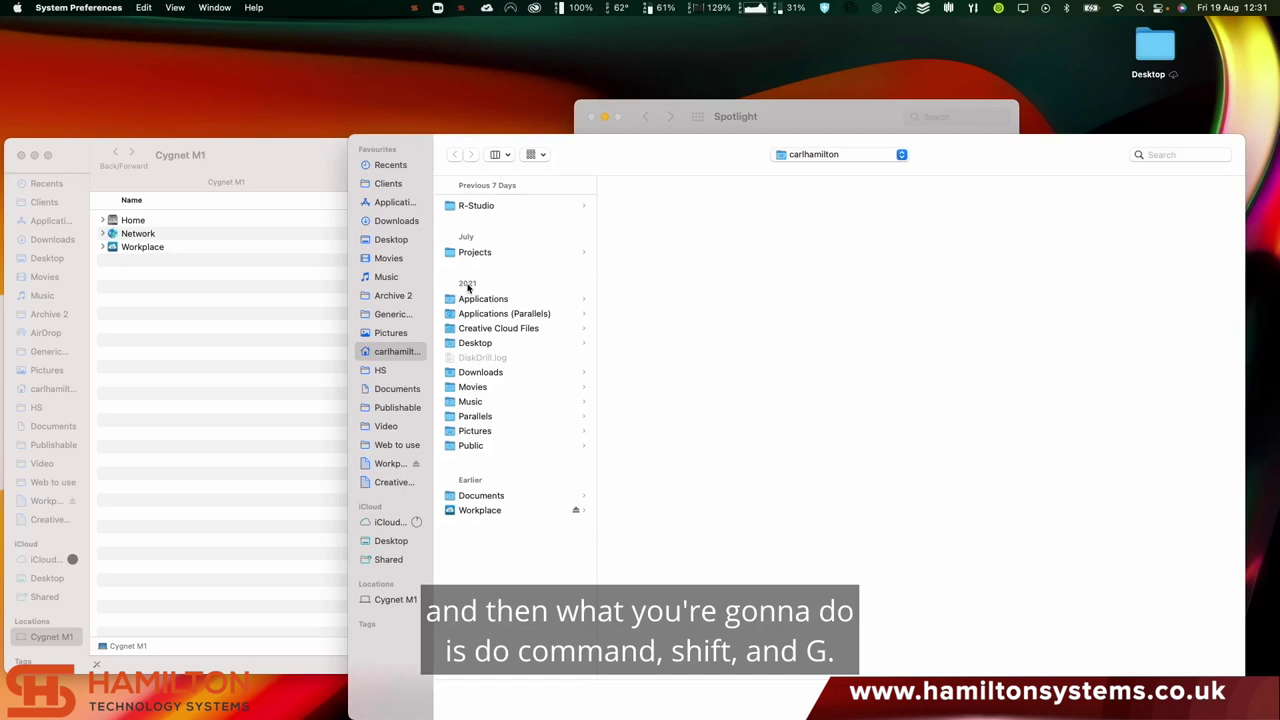
{"action": "key", "text": "super+shift+g"}
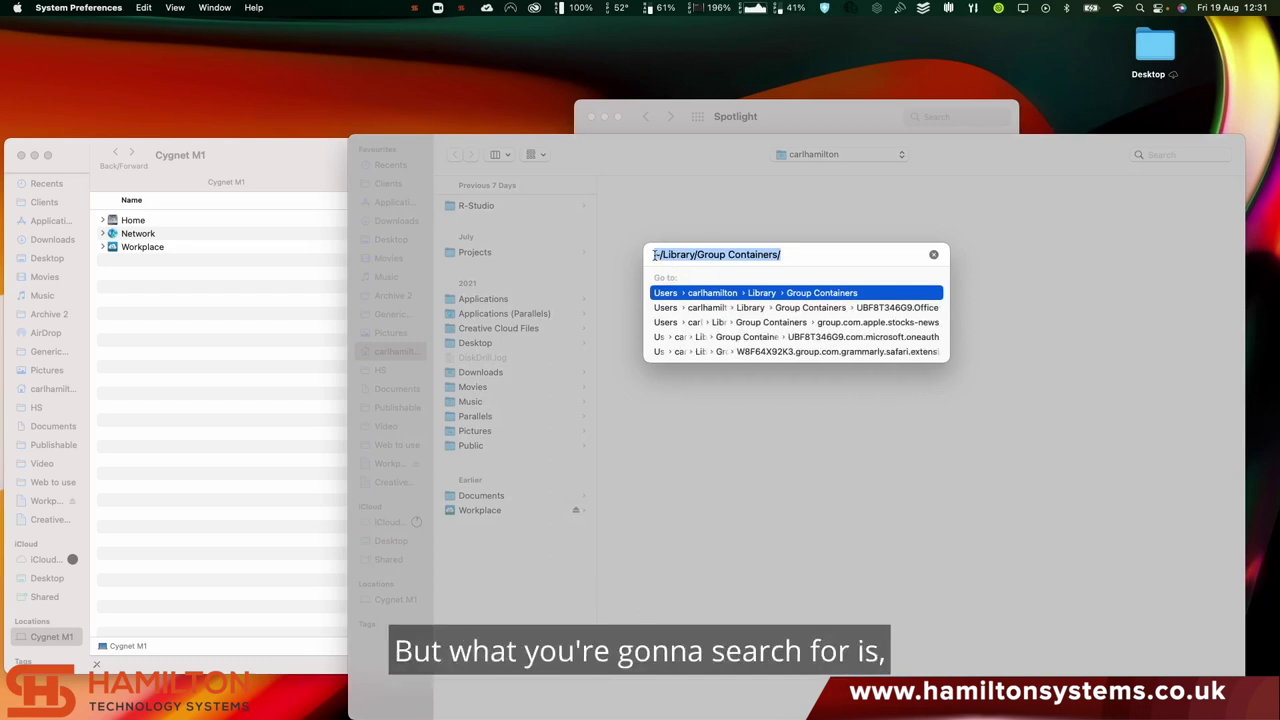
{"action": "left_click_drag", "start_coordinate": [655, 255], "coordinate": [662, 258]}
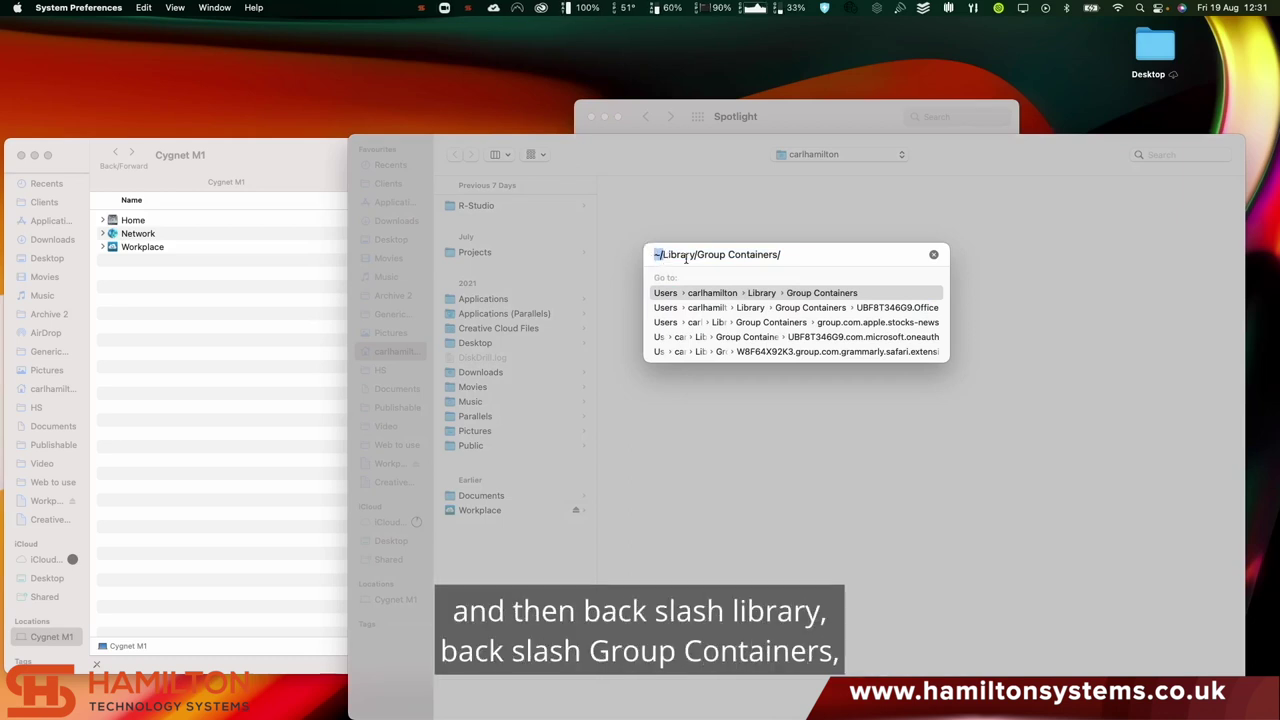
{"action": "left_click", "coordinate": [790, 256]}
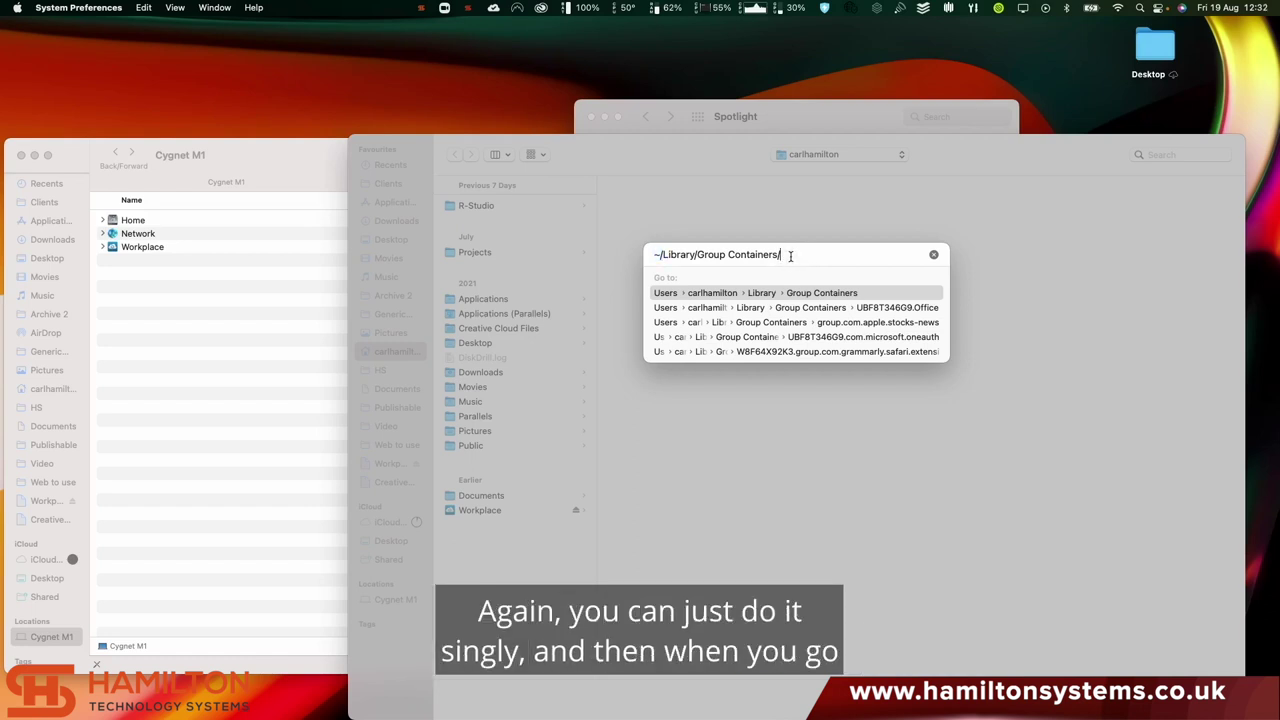
{"action": "key", "text": "Return"}
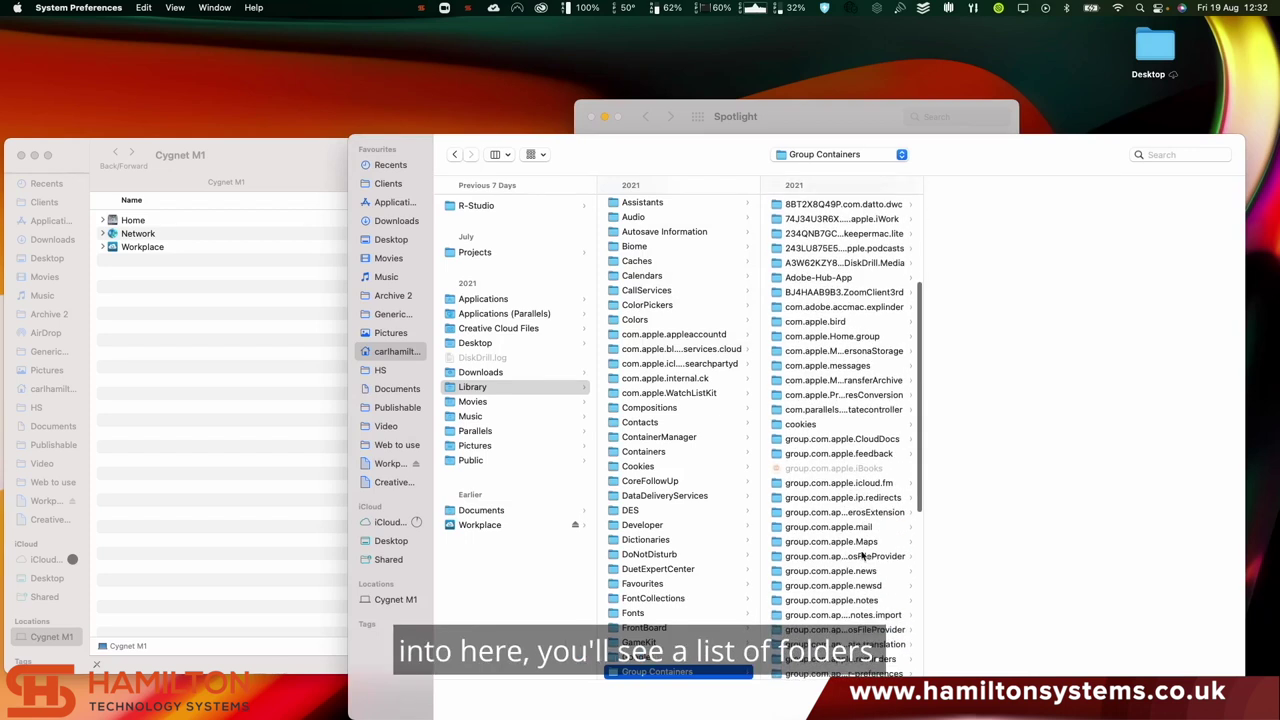
- Add the Outlook folder inside UBF8T346G9.Office to the locations Spotlight is prevented from searching
{"action": "scroll", "coordinate": [862, 556], "scroll_direction": "down", "scroll_amount": 10}
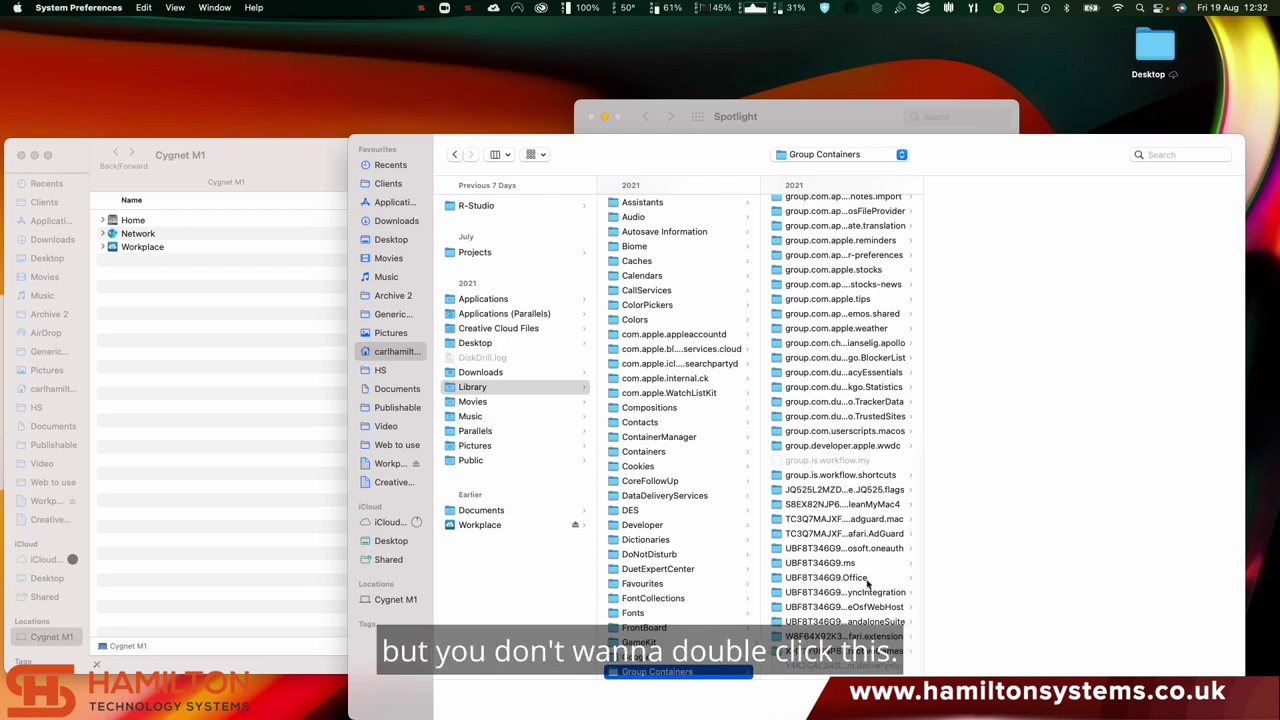
{"action": "left_click", "coordinate": [838, 580]}
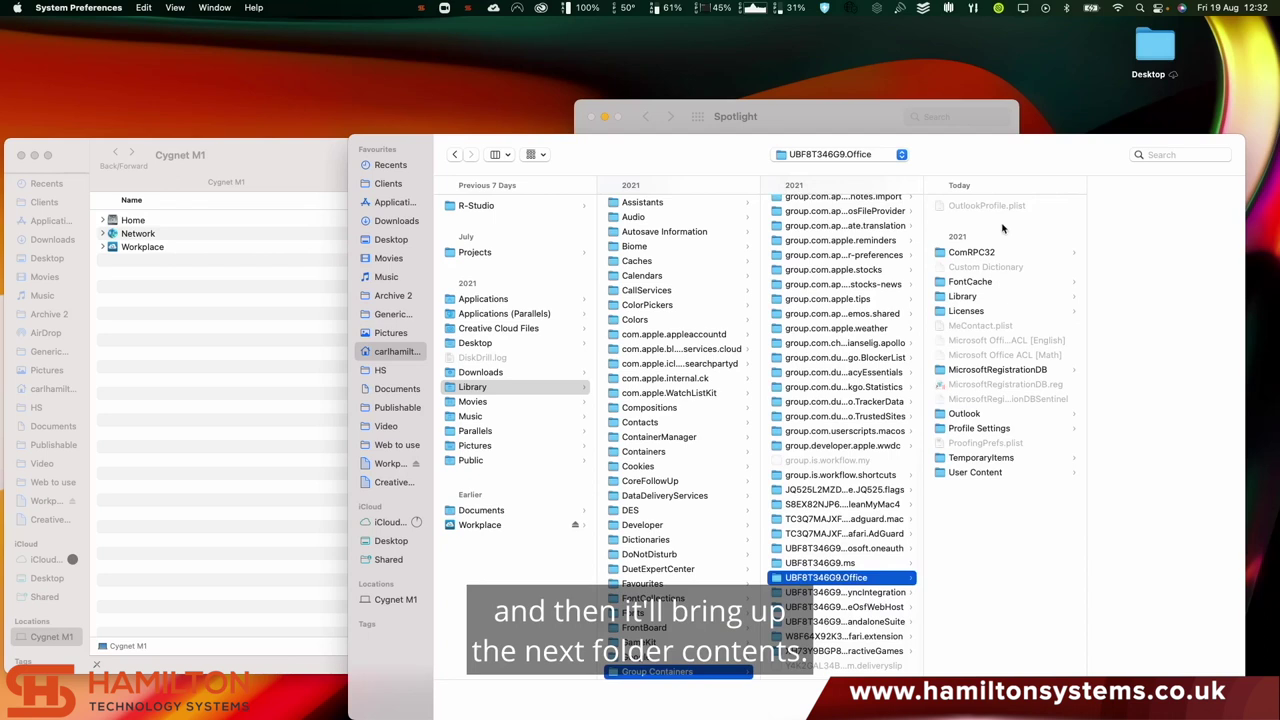
{"action": "left_click", "coordinate": [968, 416]}
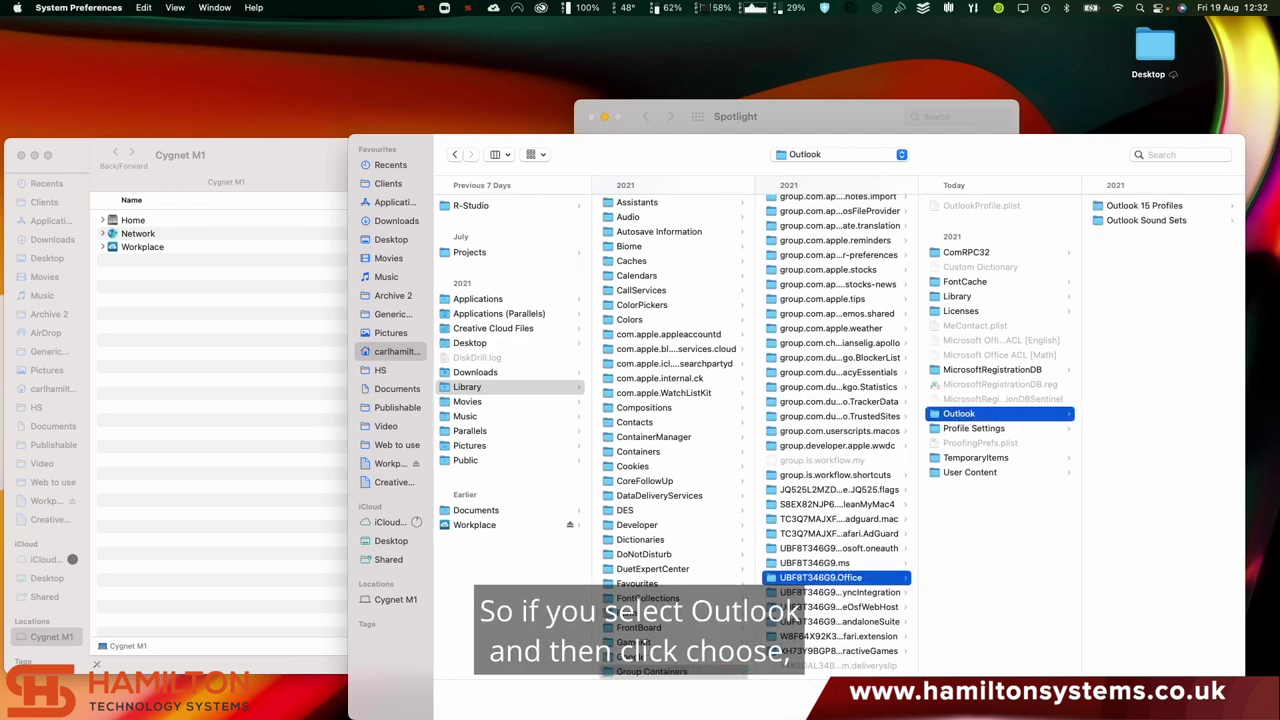
{"action": "key", "text": "Return"}
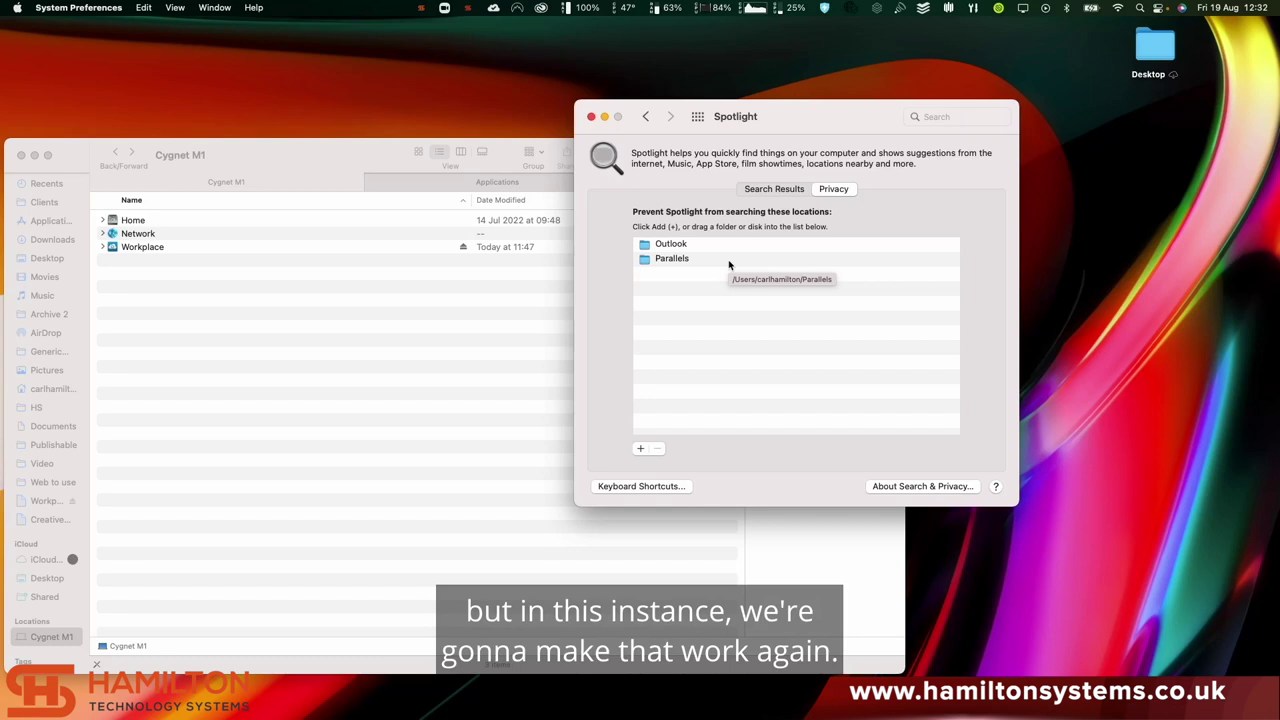
- Remove the Outlook folder from Spotlight's excluded locations and close System Preferences
{"action": "left_click", "coordinate": [670, 246]}
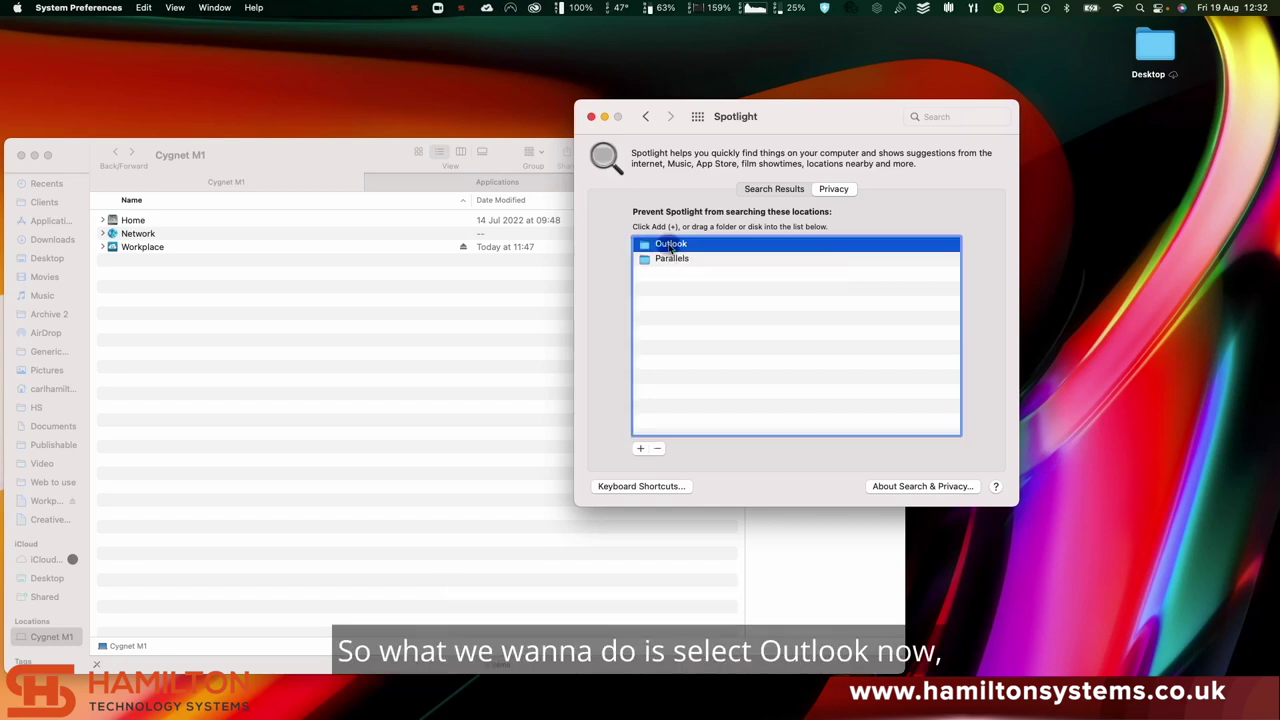
{"action": "left_click", "coordinate": [657, 449]}
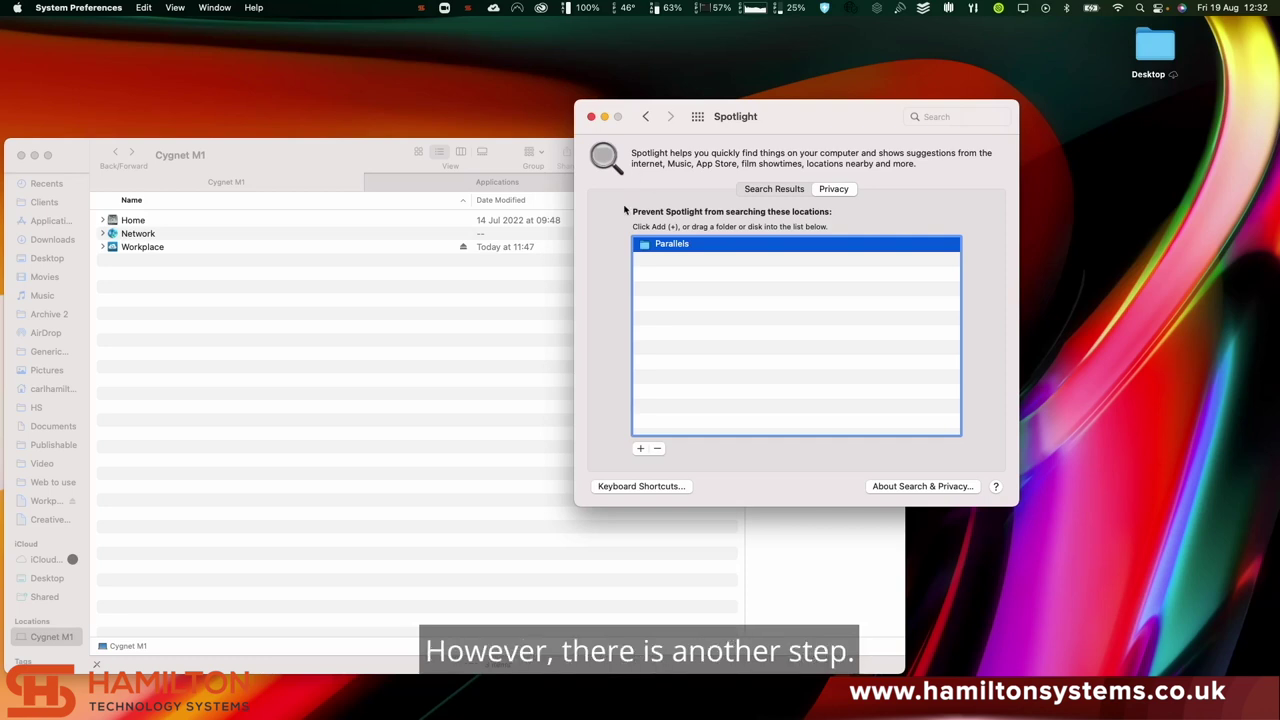
{"action": "left_click", "coordinate": [591, 117]}
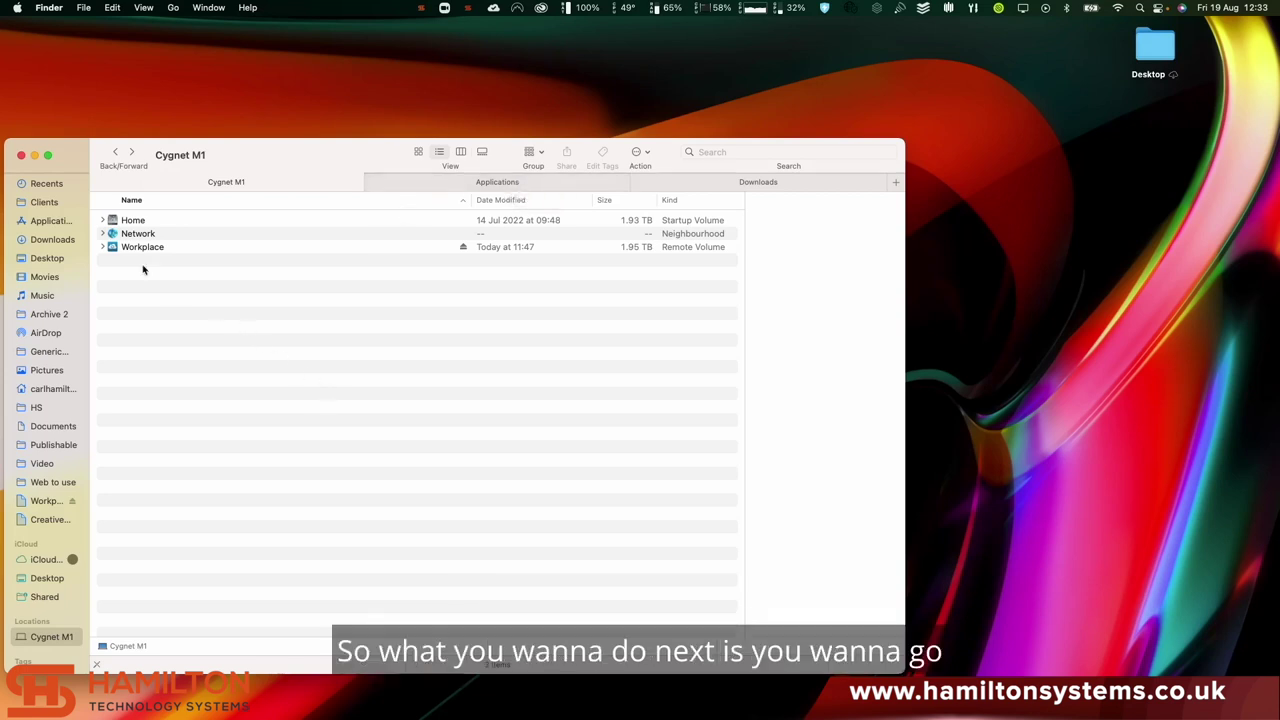
- Open Outlook Profile Manager from Contents/SharedSupport in the Microsoft Outlook application package, review the profiles on this computer, and close it
{"action": "left_click", "coordinate": [576, 185]}
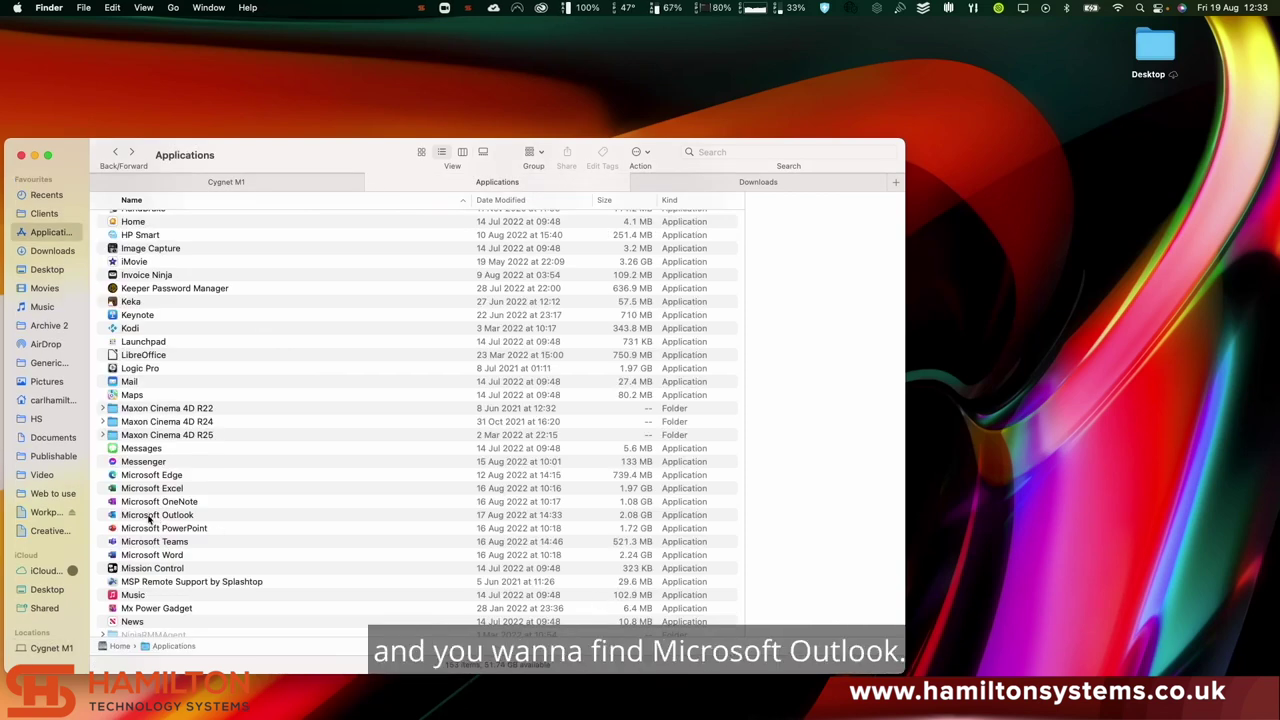
{"action": "right_click", "coordinate": [149, 517]}
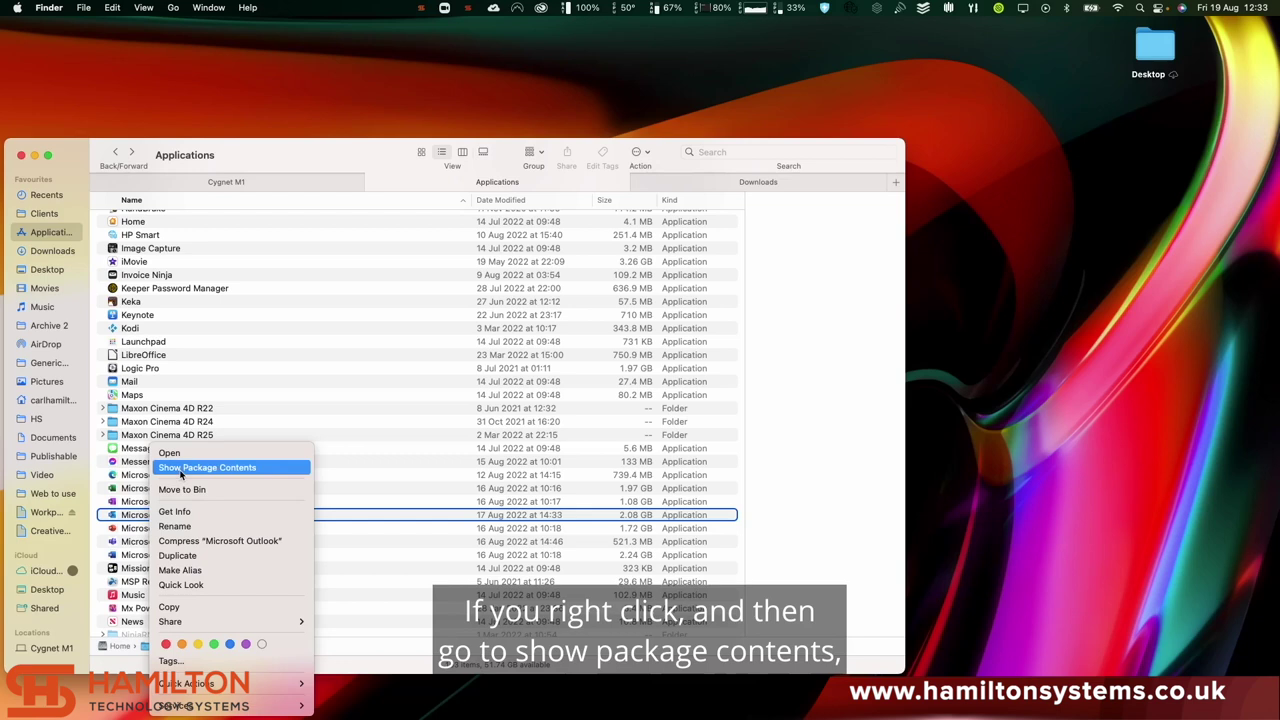
{"action": "left_click", "coordinate": [180, 470]}
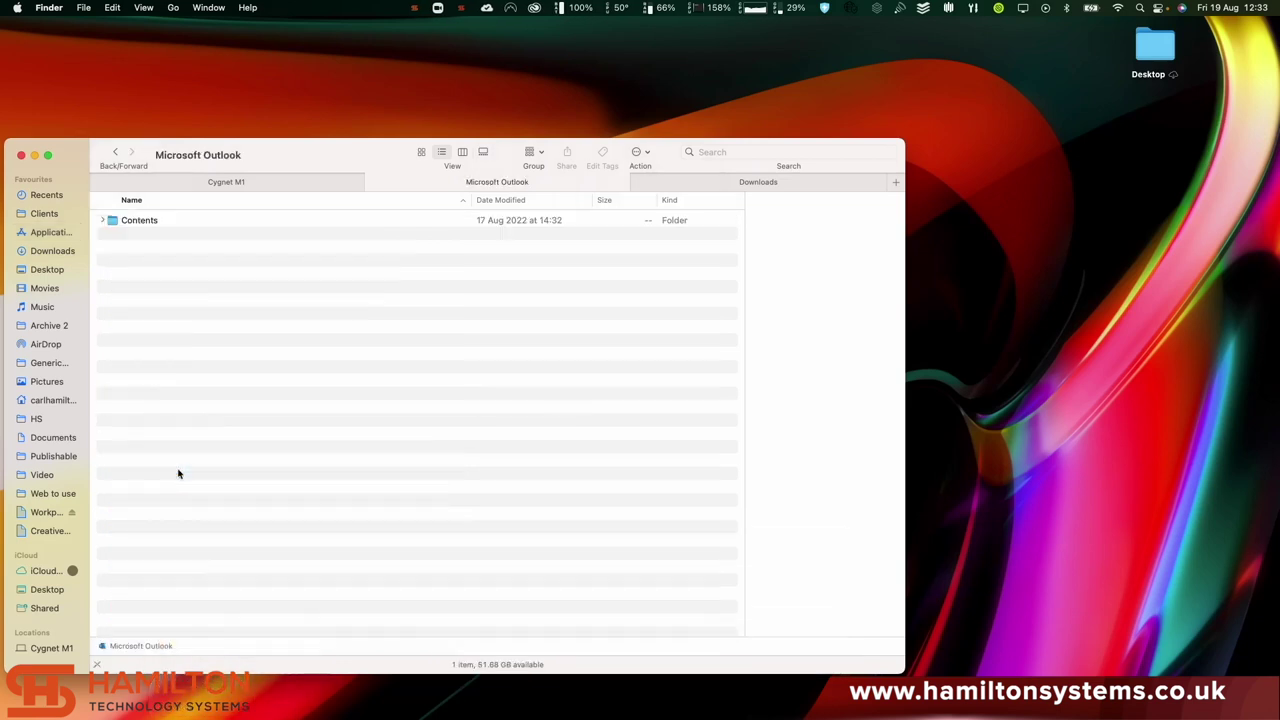
{"action": "double_click", "coordinate": [137, 221]}
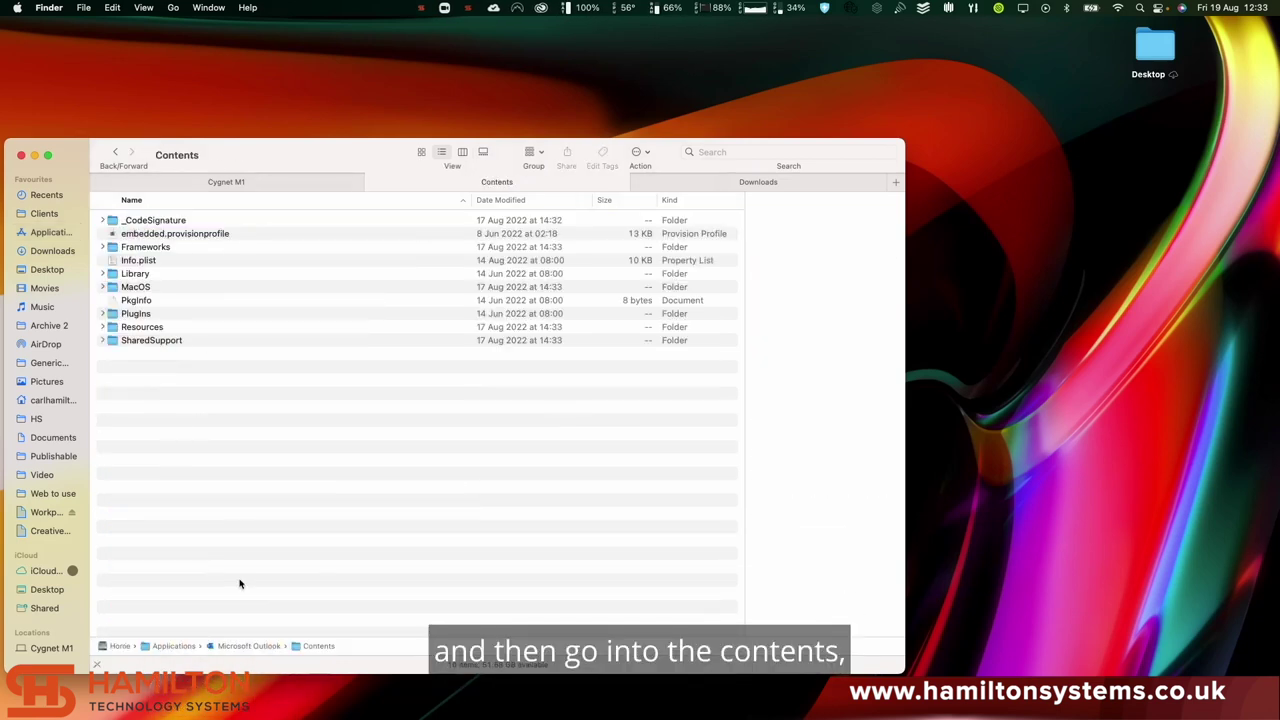
{"action": "double_click", "coordinate": [133, 341]}
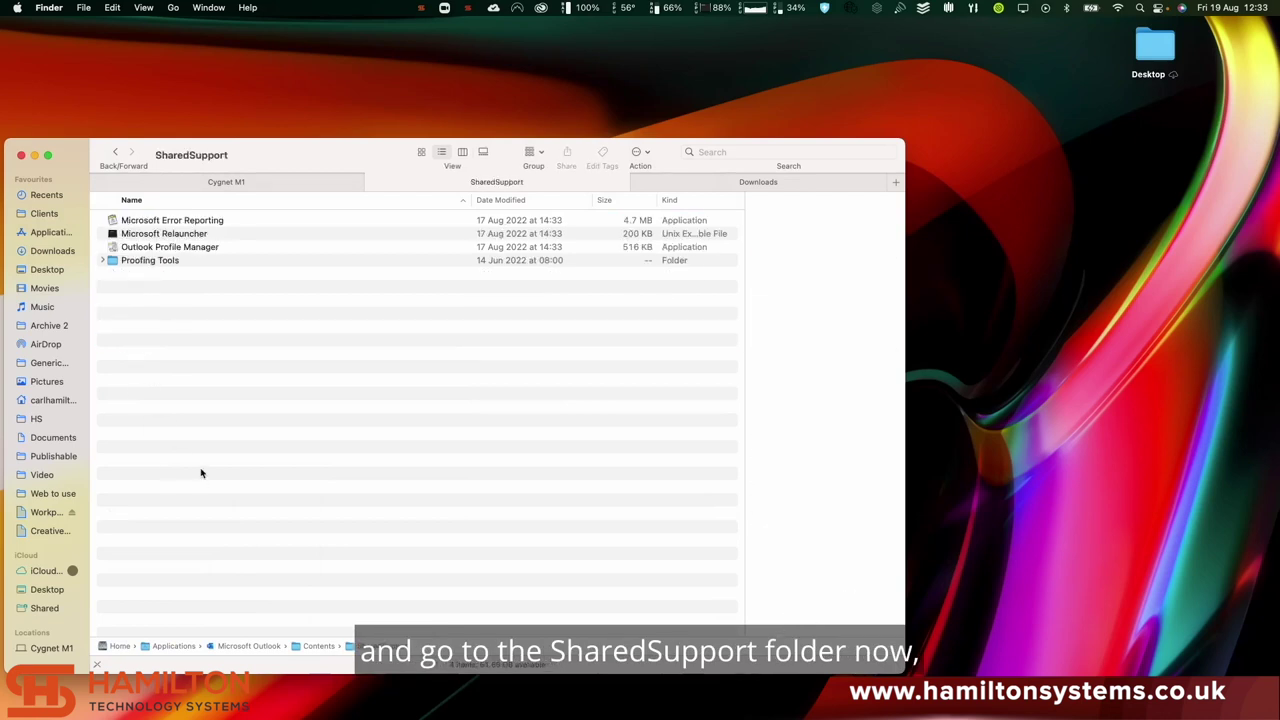
{"action": "double_click", "coordinate": [186, 251]}
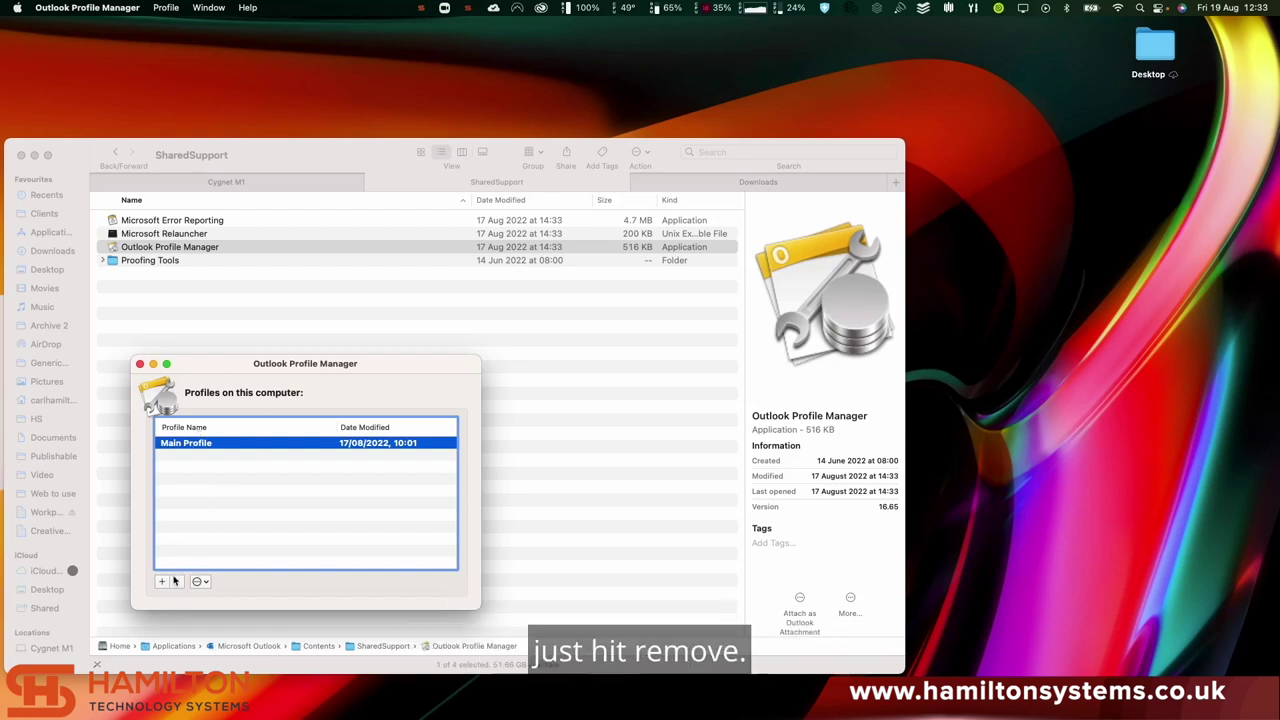
{"action": "left_click", "coordinate": [140, 364]}
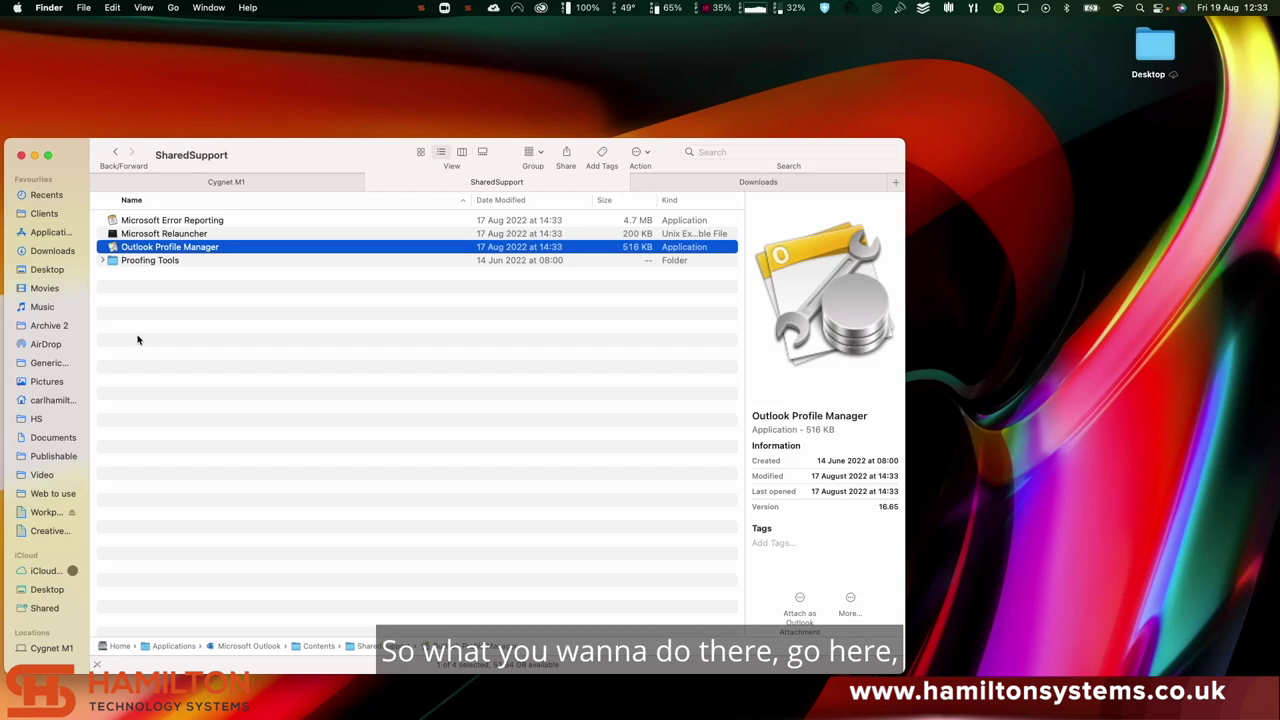
- Go to the folder ~/Library/Group Containers/ in the Cygnet M1 Finder tab
{"action": "key", "text": "ctrl+shift+Tab"}
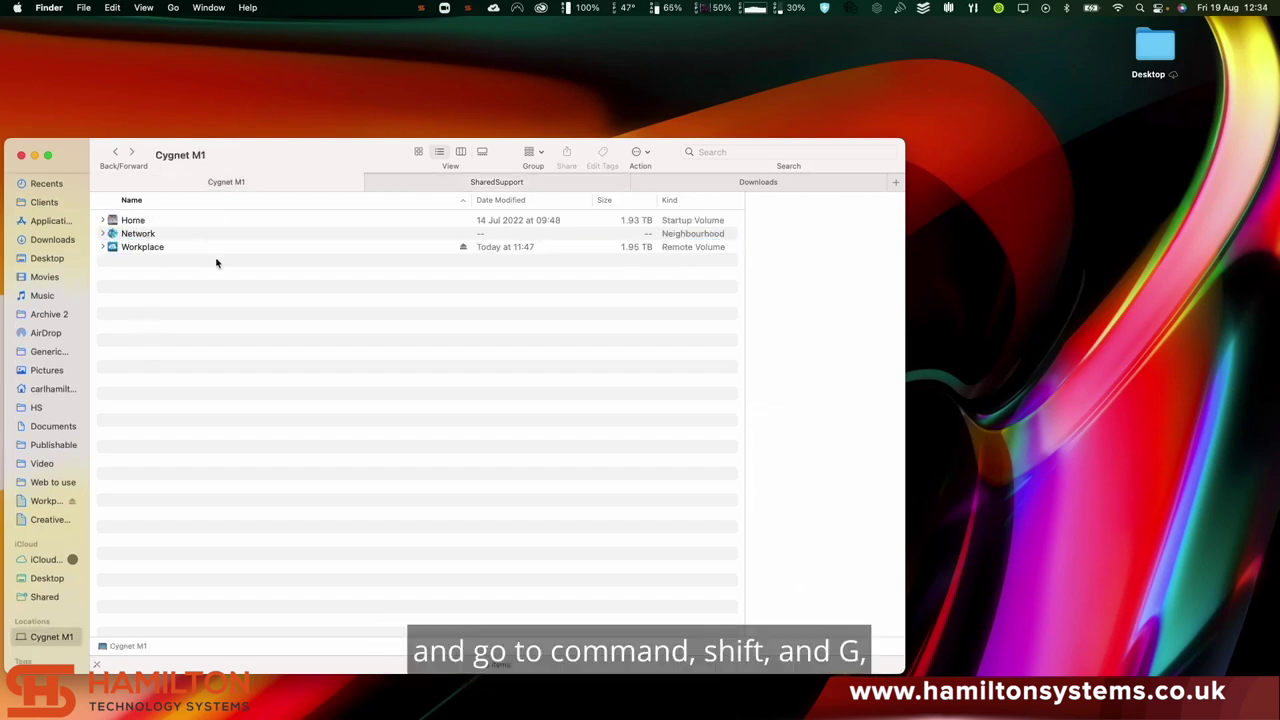
{"action": "key", "text": "super+shift+g"}
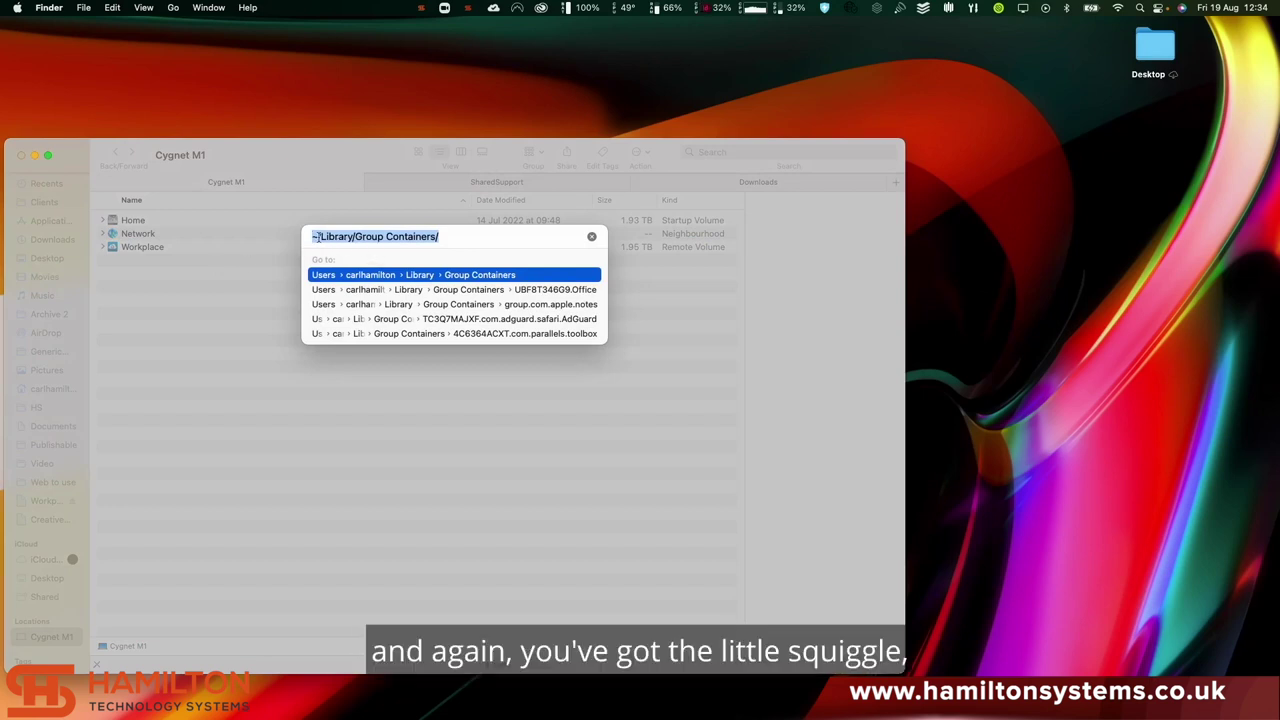
{"action": "left_click", "coordinate": [330, 236]}
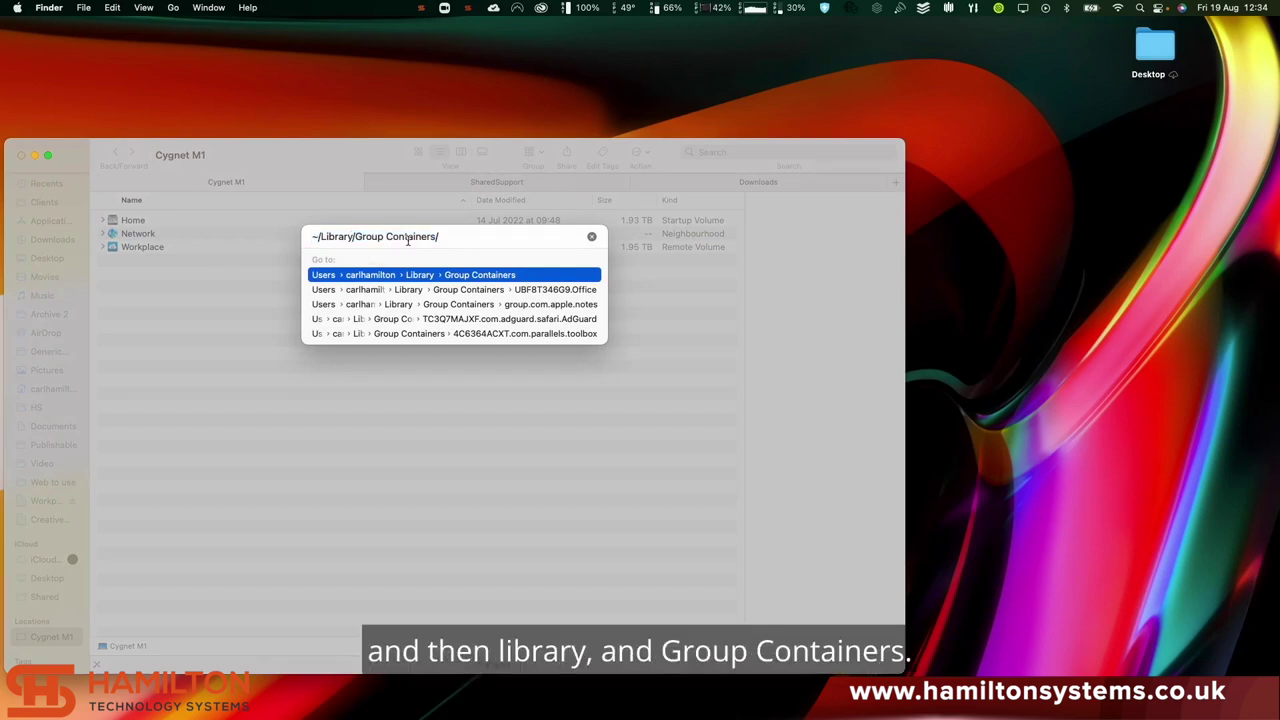
{"action": "key", "text": "Return"}
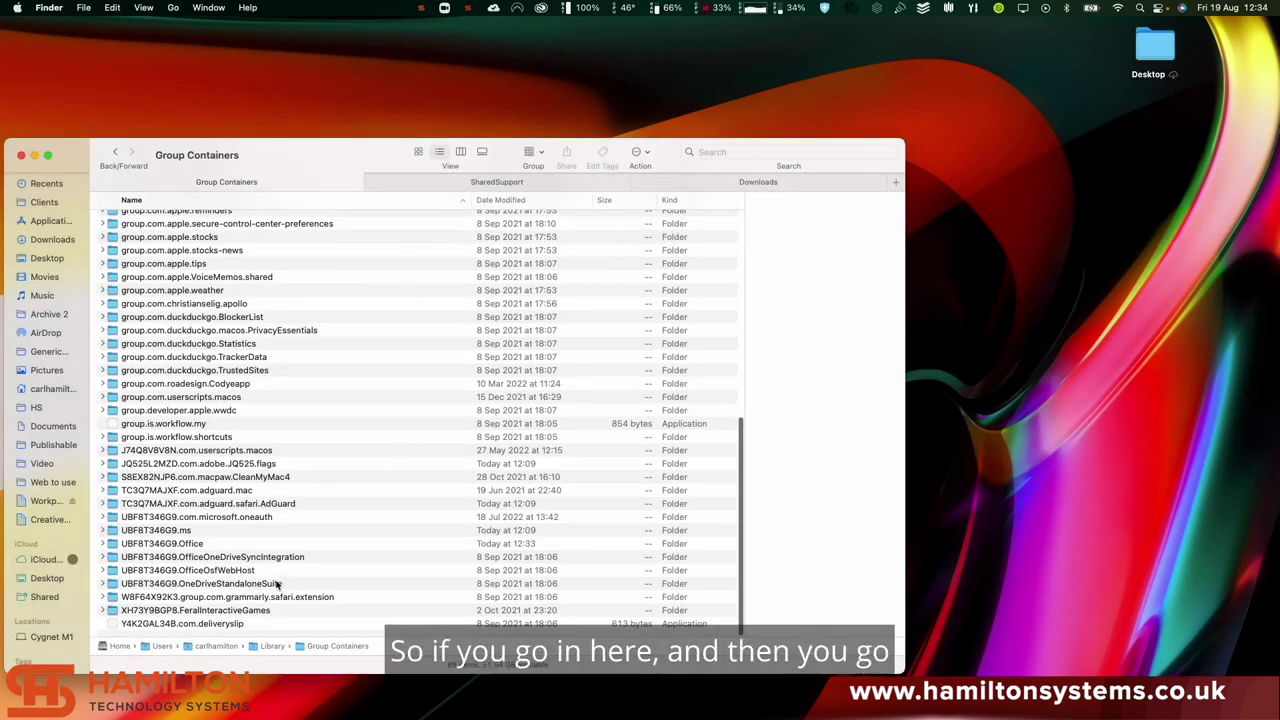
- Open UBF8T346G9.Office/Outlook/Outlook 15 Profiles and check the actions available for the Main Profile folder
{"action": "double_click", "coordinate": [180, 545]}
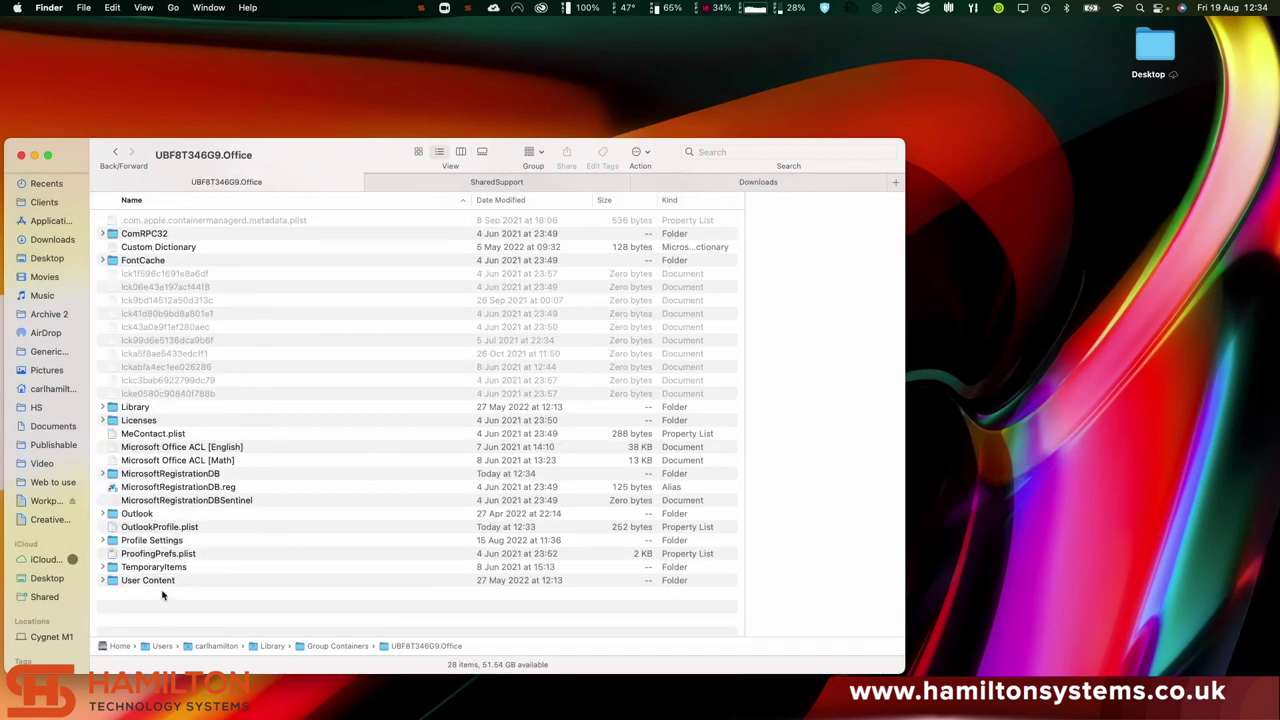
{"action": "double_click", "coordinate": [130, 515]}
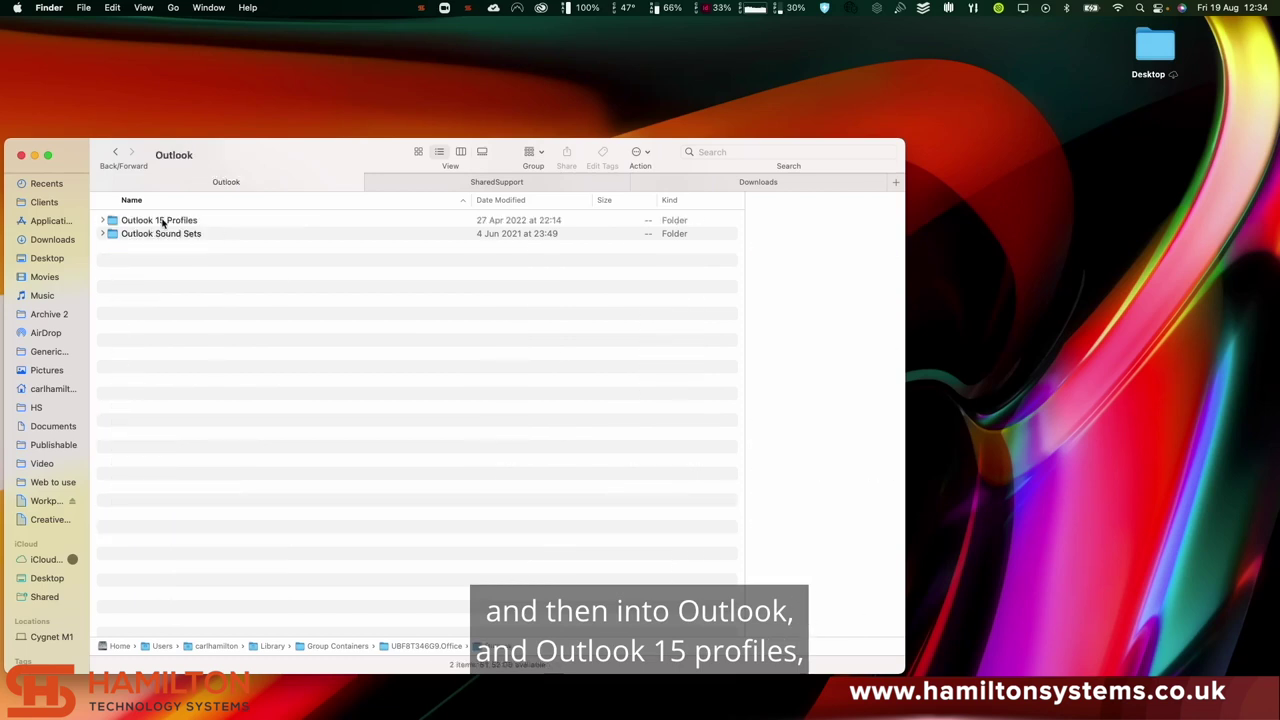
{"action": "double_click", "coordinate": [163, 222]}
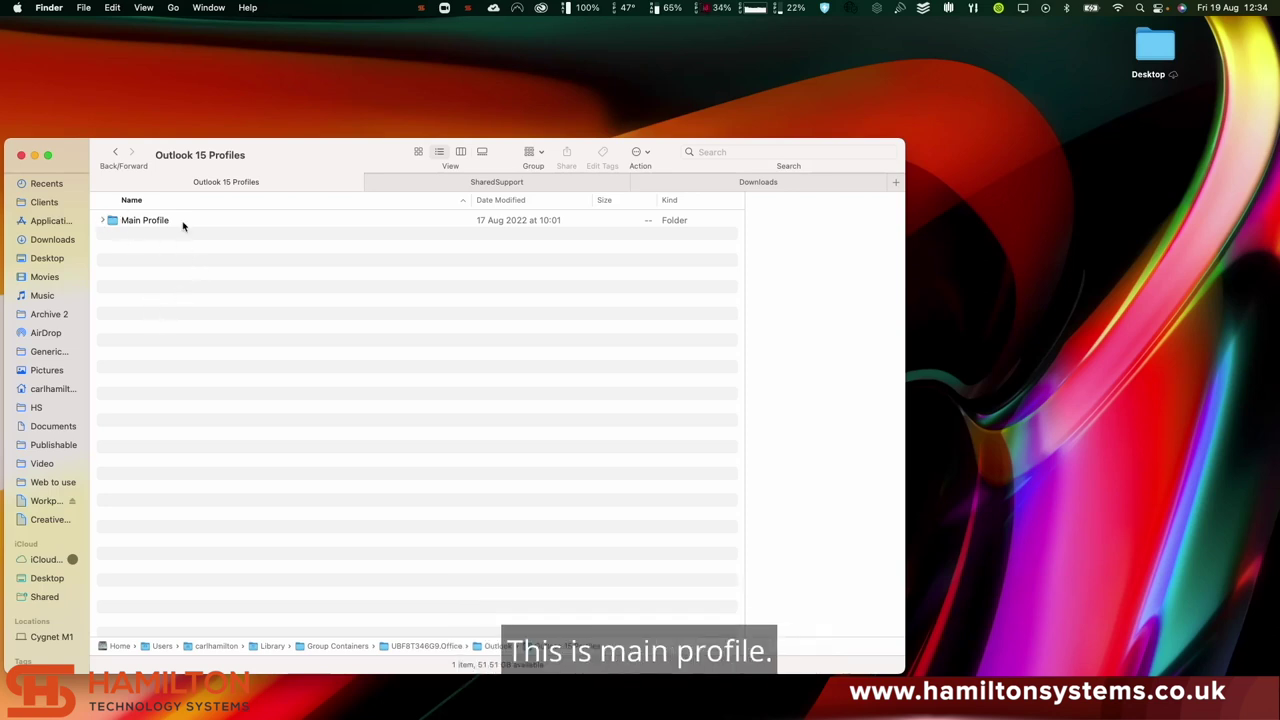
{"action": "right_click", "coordinate": [116, 222]}
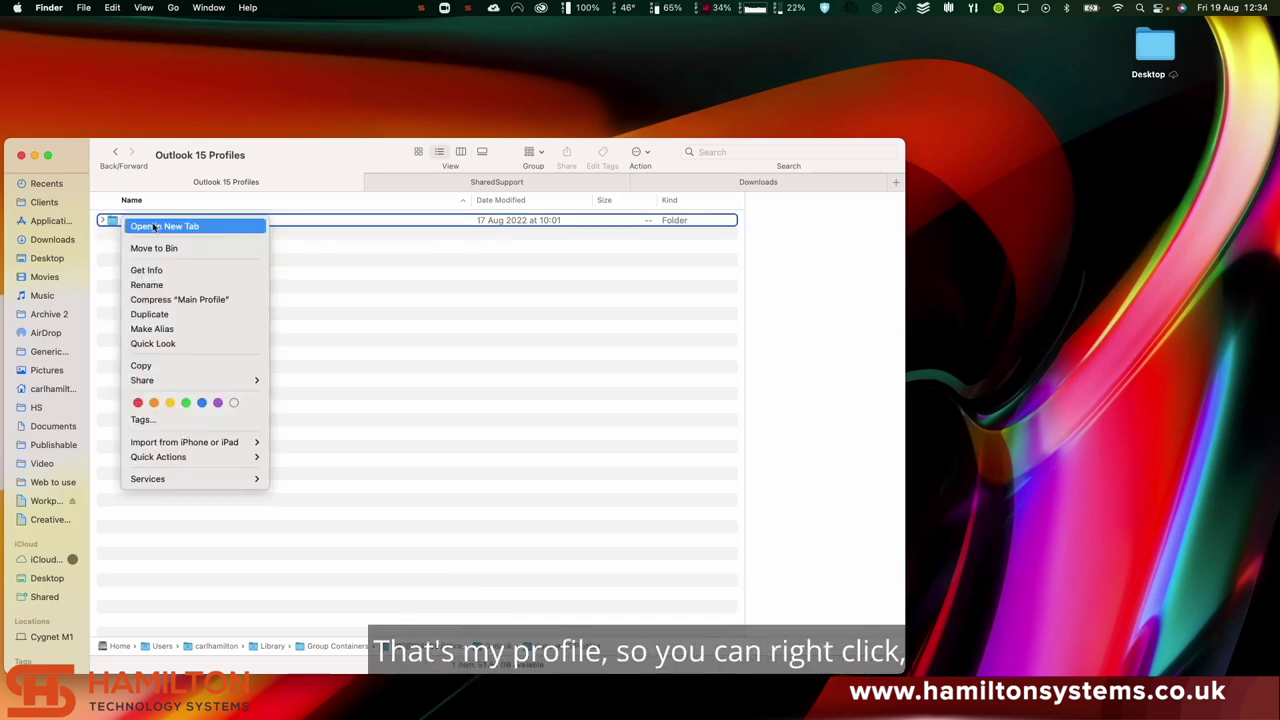
{"action": "left_click", "coordinate": [327, 263]}
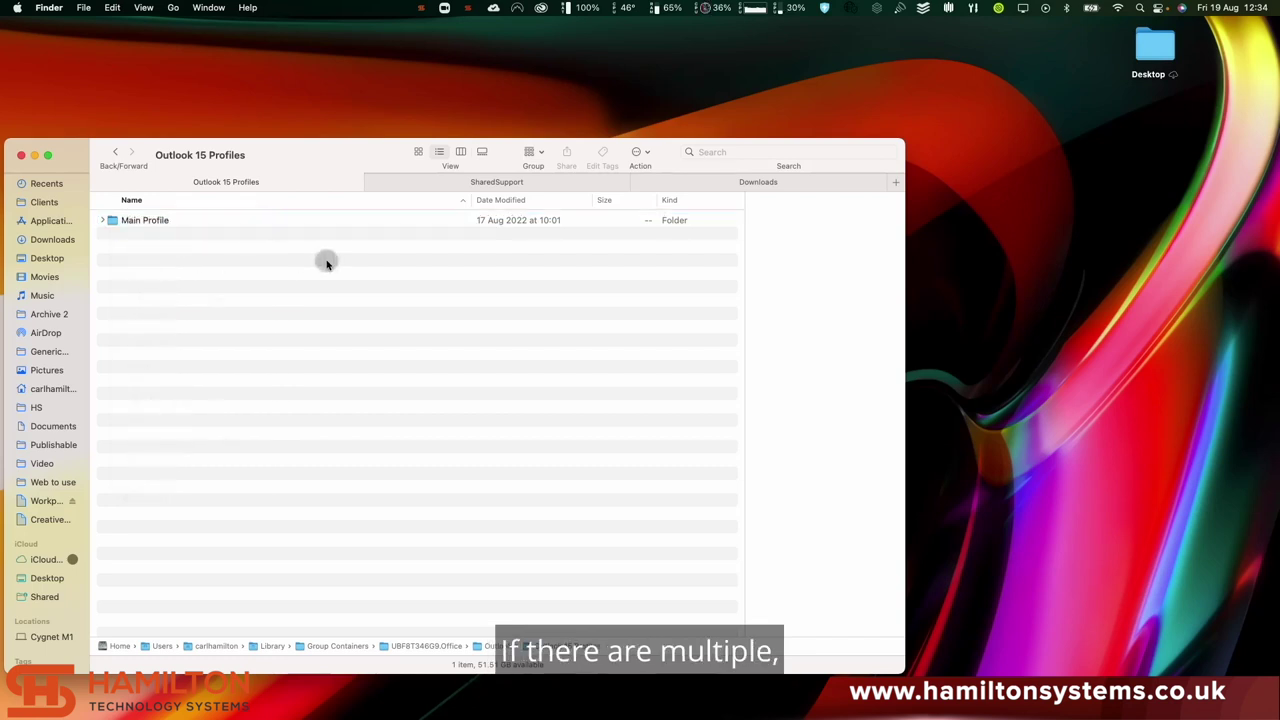